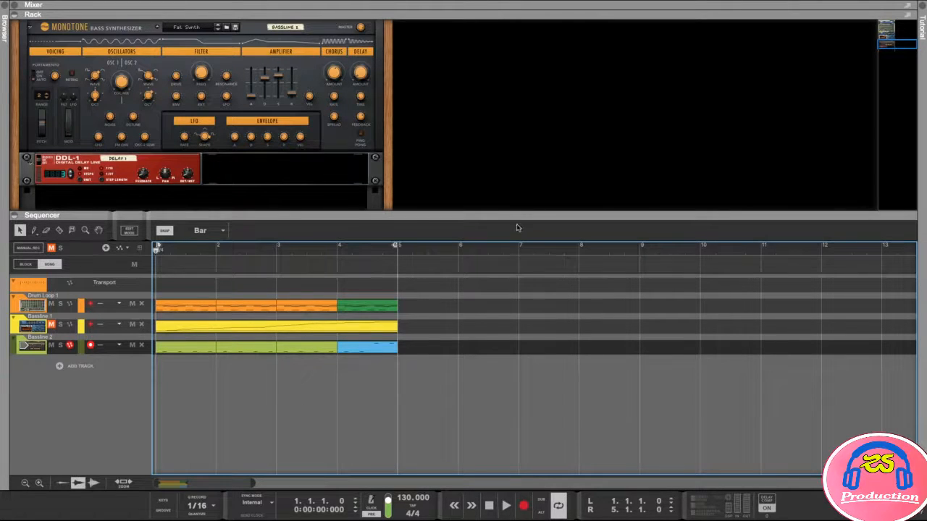
- Lower the Rack/Sequencer divider to expose the Add Device area beneath the DDL-1 delay
{"action": "left_click_drag", "start_coordinate": [520, 215], "coordinate": [521, 253]}
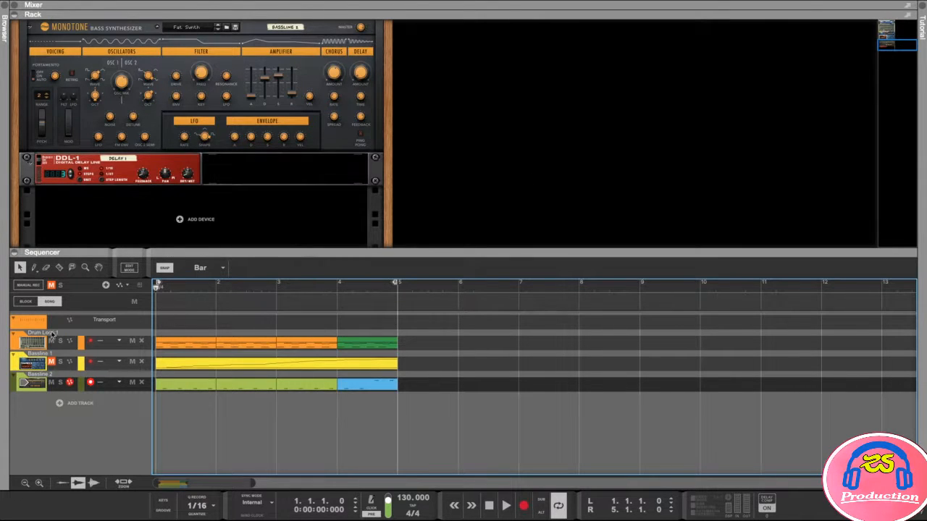
- Locate Bassline 1's rack device, then Bassline 2's Monotone synth with the Fat Synth patch
{"action": "left_click", "coordinate": [47, 377]}
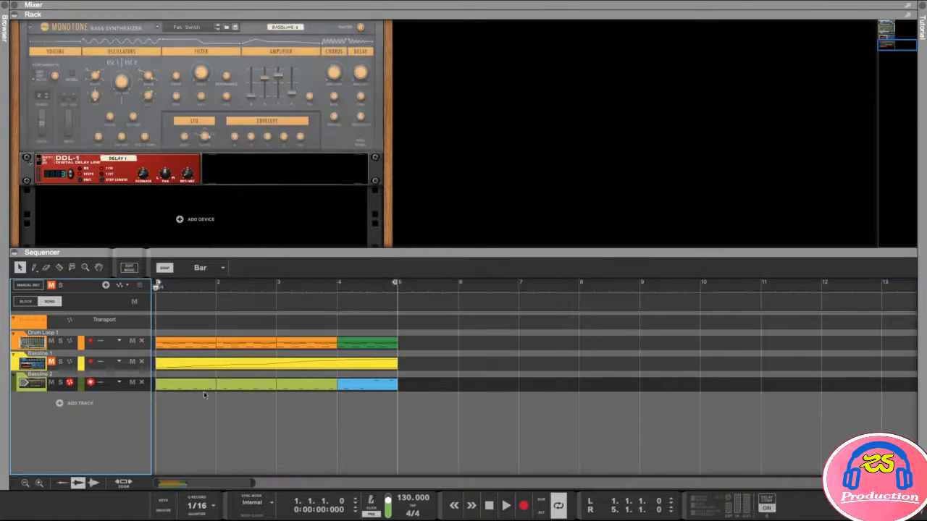
{"action": "scroll", "coordinate": [281, 196], "scroll_direction": "up", "scroll_amount": 2}
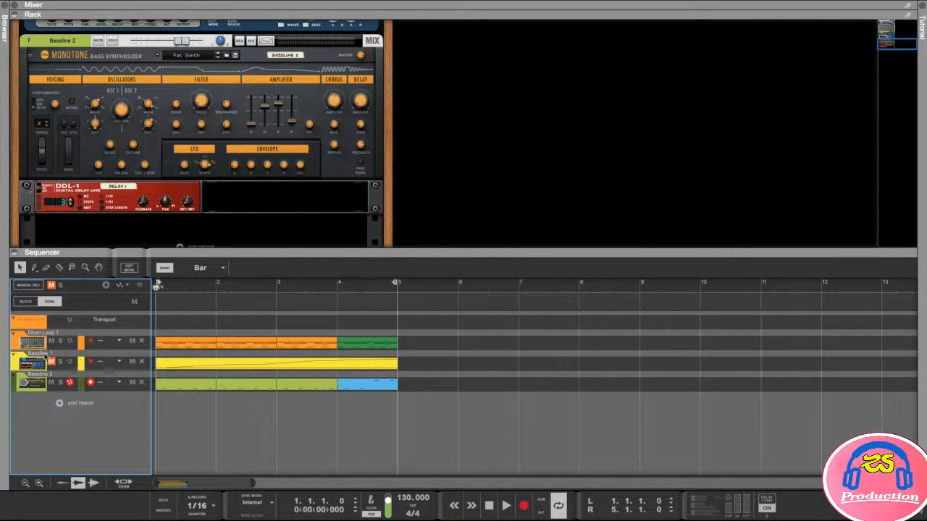
{"action": "left_click", "coordinate": [45, 360]}
{"action": "left_click", "coordinate": [52, 377]}
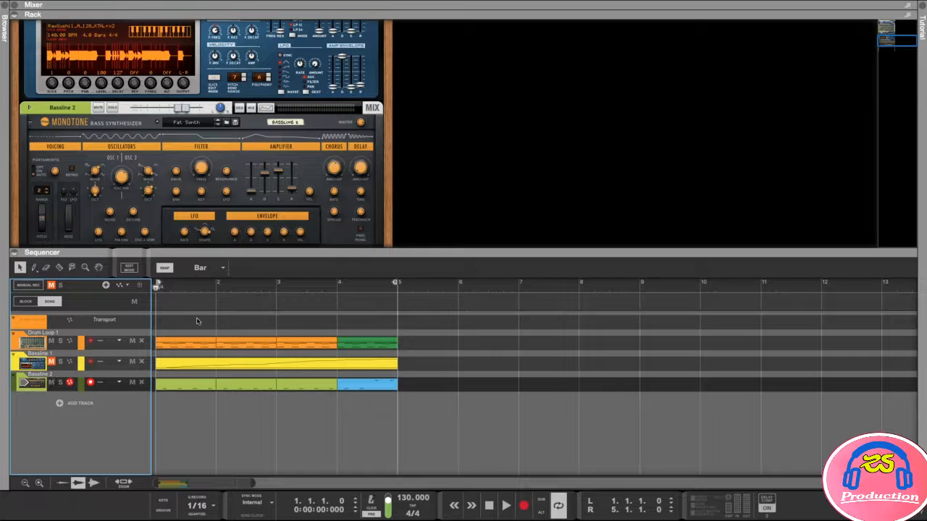
- Edit the first Bassline 2 clip in an enlarged, zoomed piano roll and audition the C3 note
{"action": "double_click", "coordinate": [182, 383]}
{"action": "left_click_drag", "start_coordinate": [316, 256], "coordinate": [316, 130]}
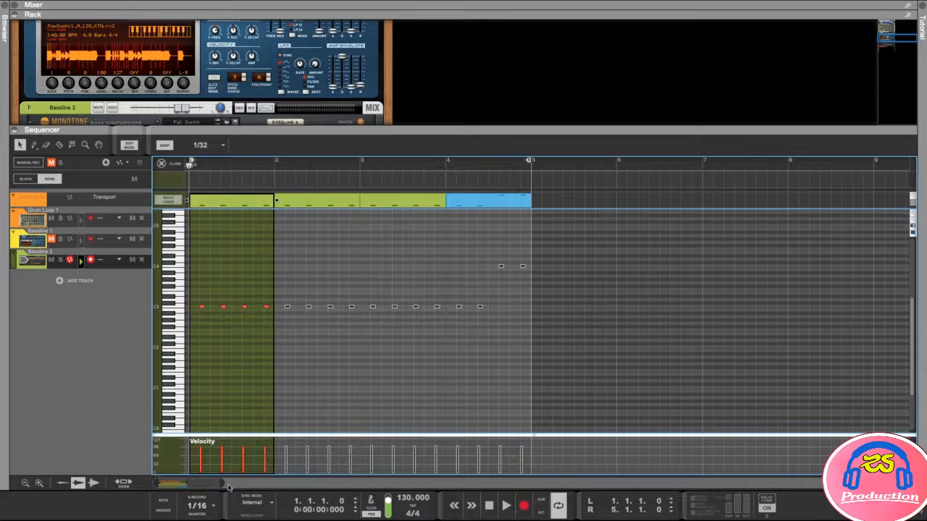
{"action": "left_click_drag", "start_coordinate": [222, 484], "coordinate": [208, 483]}
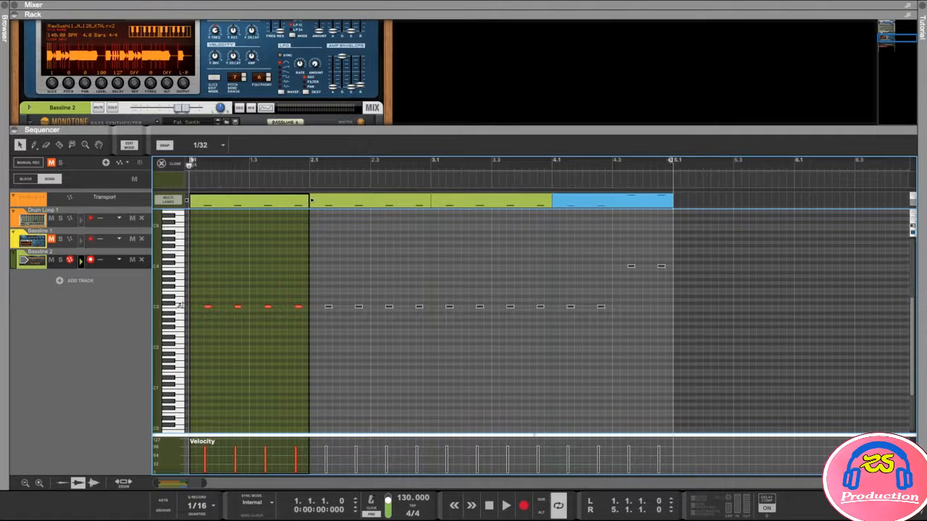
{"action": "left_click", "coordinate": [176, 306]}
- Exit Edit Mode and add the Europa Shapeshifting Synthesizer from Instruments below the DDL-1
{"action": "left_click", "coordinate": [129, 144]}
{"action": "left_click_drag", "start_coordinate": [196, 129], "coordinate": [196, 266]}
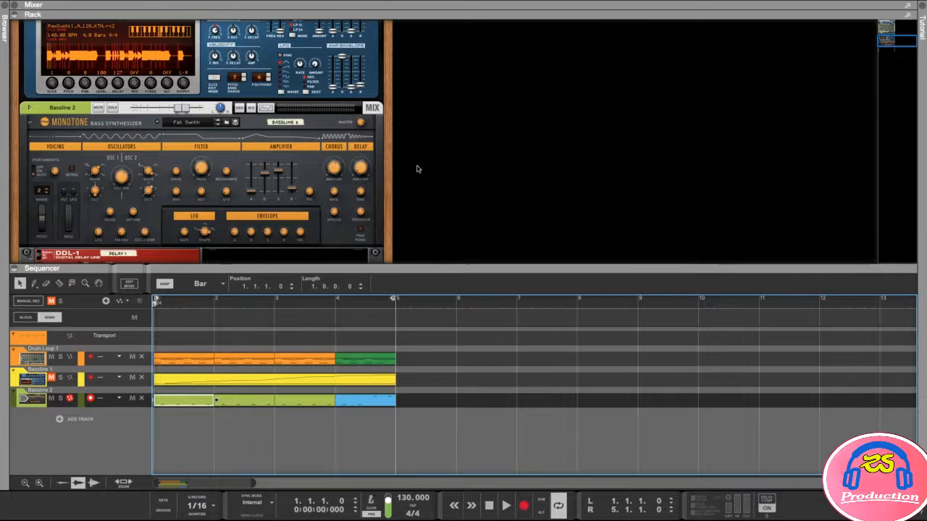
{"action": "left_click", "coordinate": [5, 10]}
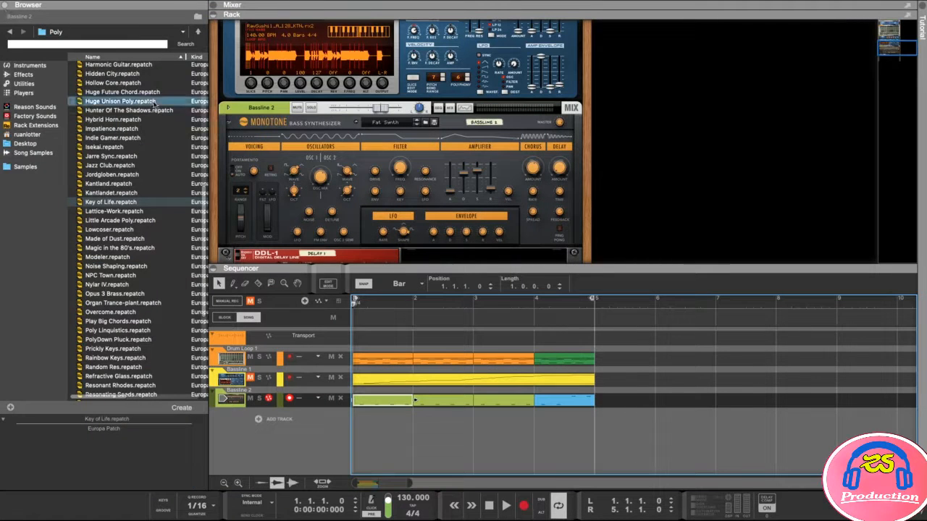
{"action": "left_click", "coordinate": [27, 65]}
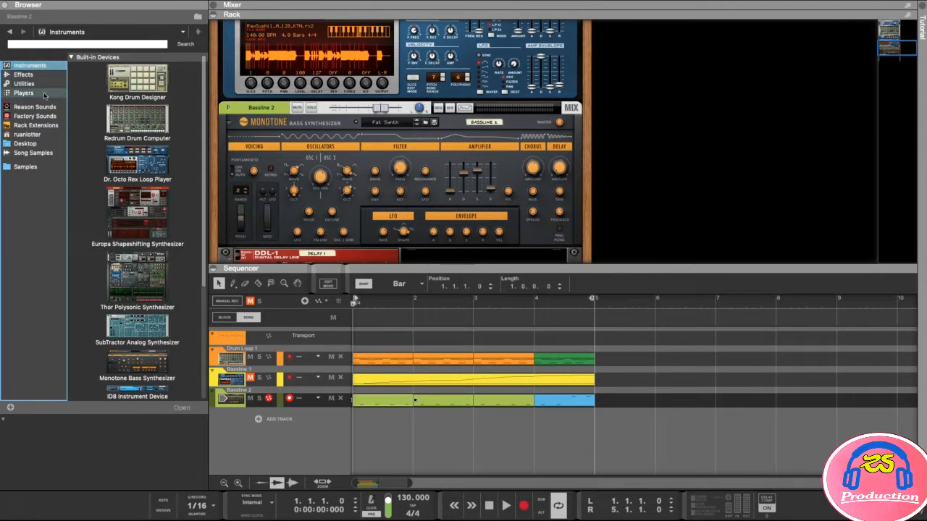
{"action": "scroll", "coordinate": [558, 191], "scroll_direction": "down", "scroll_amount": 3}
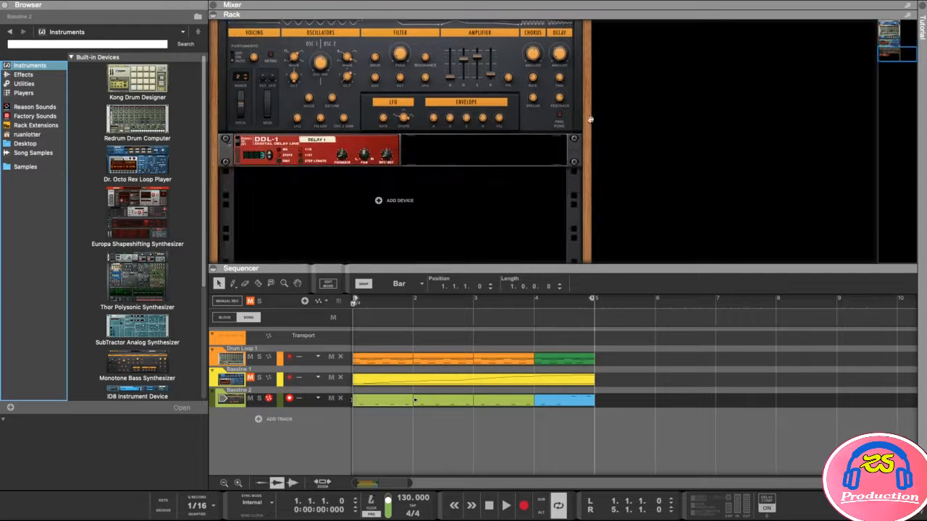
{"action": "left_click_drag", "start_coordinate": [521, 270], "coordinate": [533, 308]}
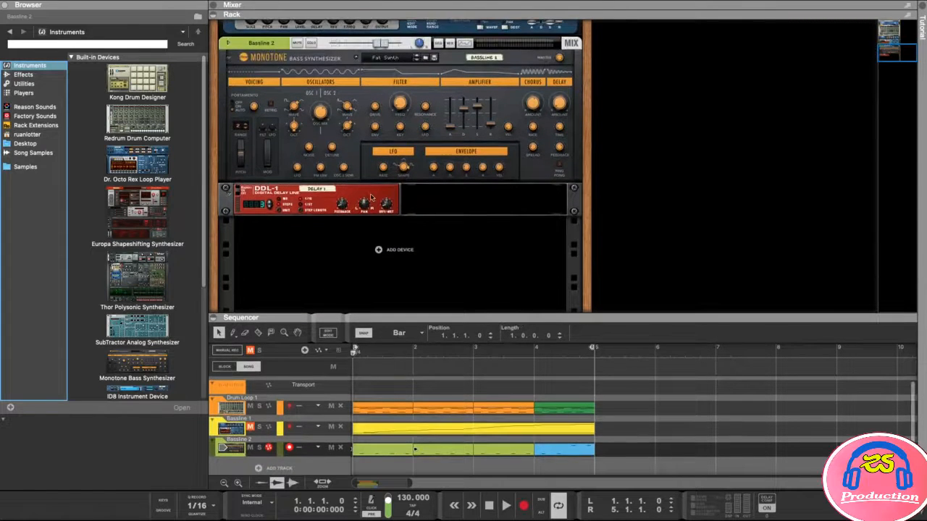
{"action": "left_click", "coordinate": [165, 204]}
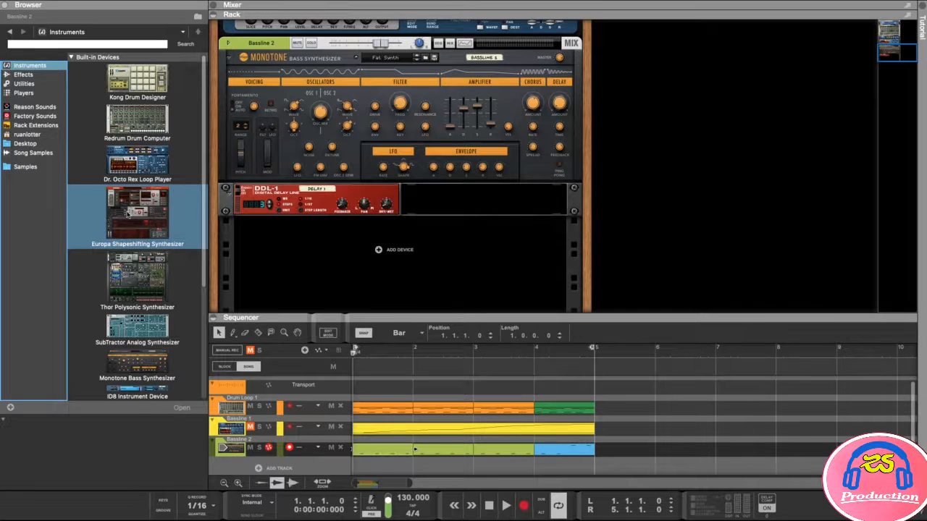
{"action": "left_click_drag", "start_coordinate": [131, 212], "coordinate": [481, 280]}
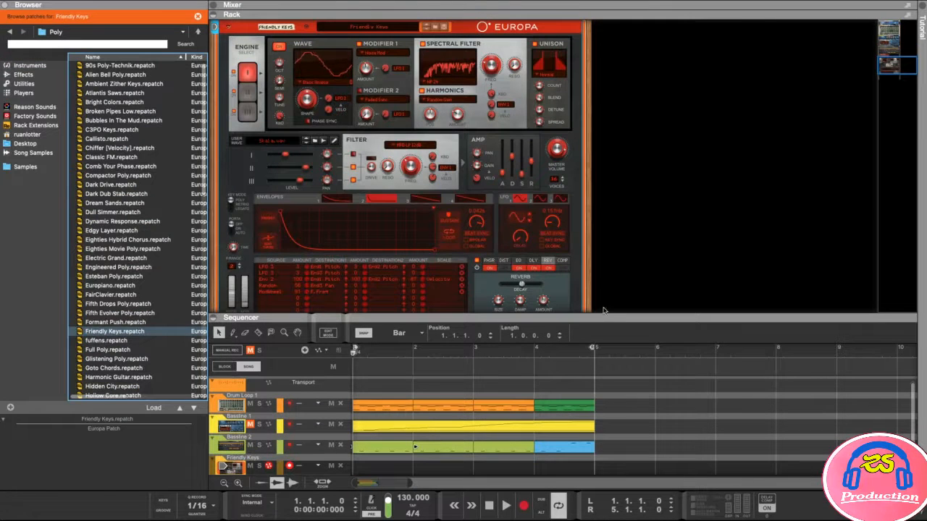
- Load the Key of Life.repatch Poly patch into Europa and enlarge the sequencer to show all tracks
{"action": "left_click_drag", "start_coordinate": [598, 318], "coordinate": [597, 299]}
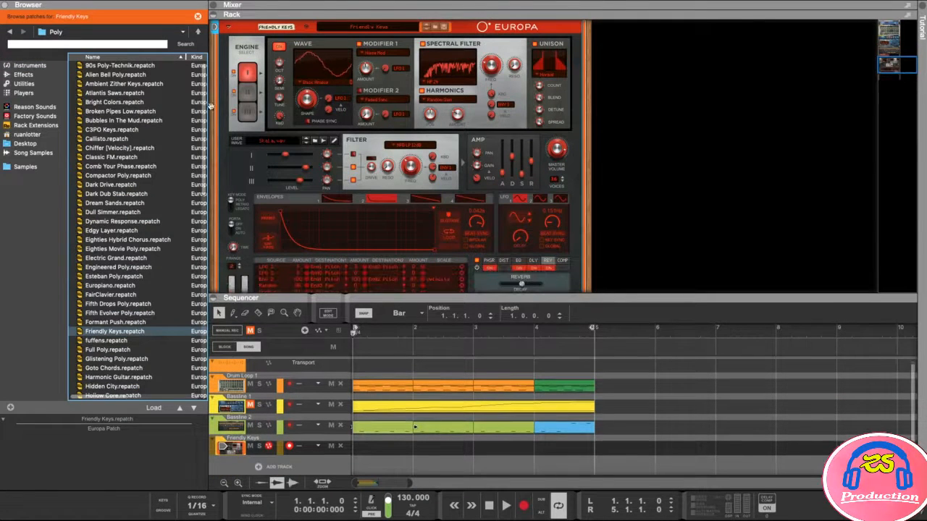
{"action": "left_click_drag", "start_coordinate": [207, 119], "coordinate": [205, 212]}
{"action": "left_click", "coordinate": [109, 280]}
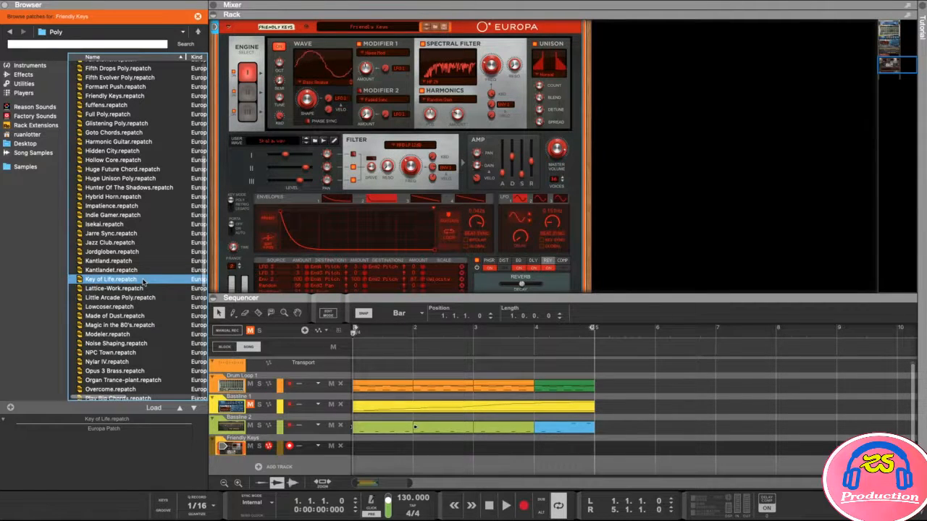
{"action": "double_click", "coordinate": [101, 279]}
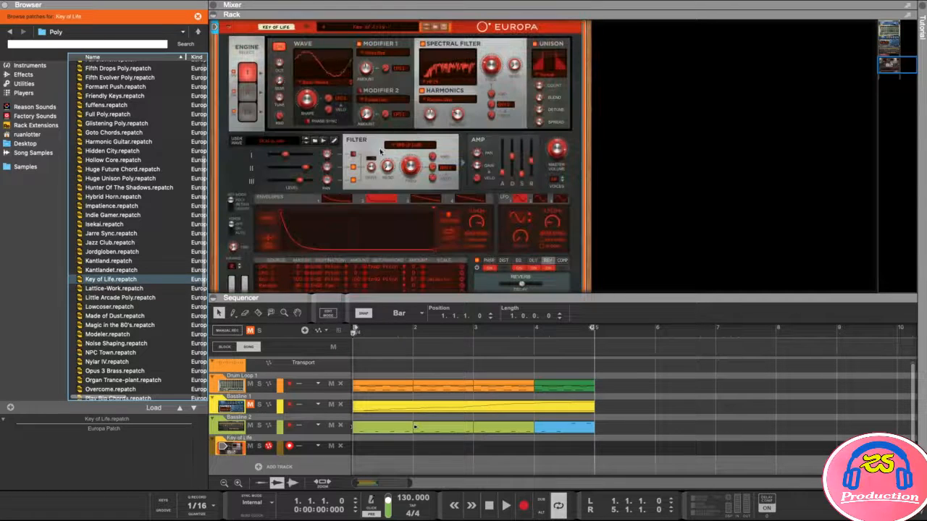
{"action": "left_click_drag", "start_coordinate": [471, 297], "coordinate": [471, 226]}
{"action": "left_click_drag", "start_coordinate": [552, 224], "coordinate": [554, 206]}
{"action": "left_click", "coordinate": [136, 169]}
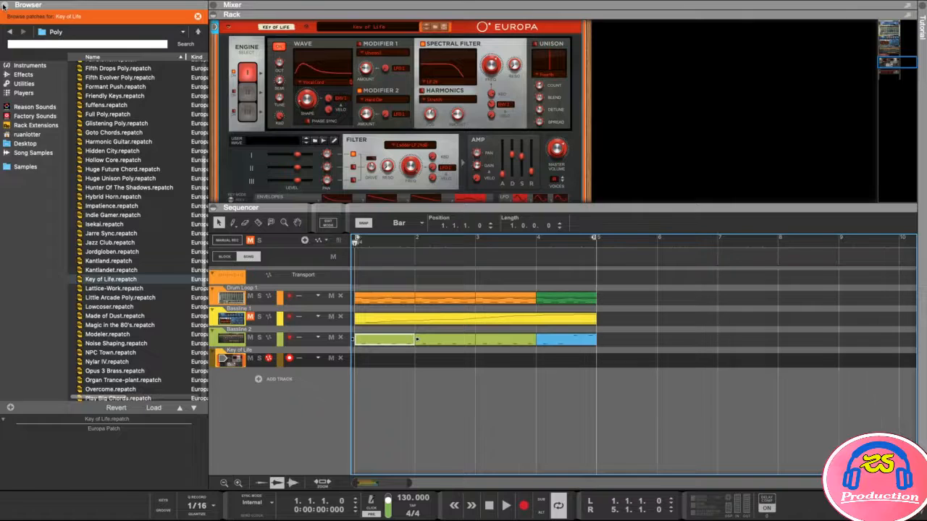
- Close the Browser, set the playhead to bar 5, and marquee-select the Drum Loop 1 and bassline clips
{"action": "left_click", "coordinate": [4, 5]}
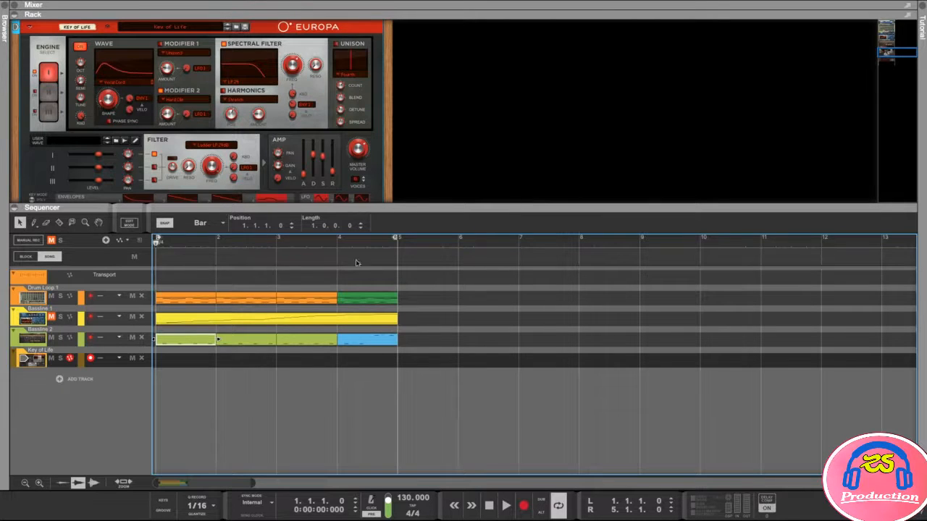
{"action": "left_click", "coordinate": [332, 244]}
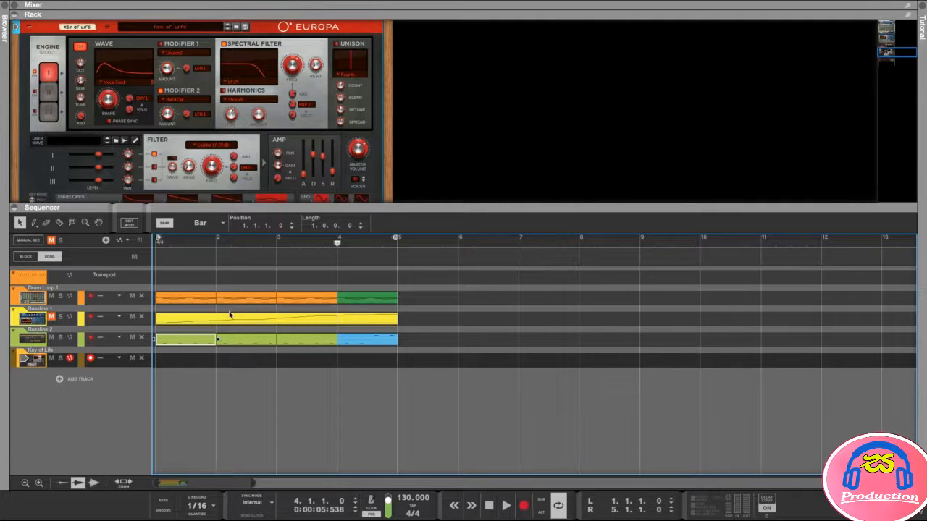
{"action": "left_click_drag", "start_coordinate": [336, 243], "coordinate": [396, 242]}
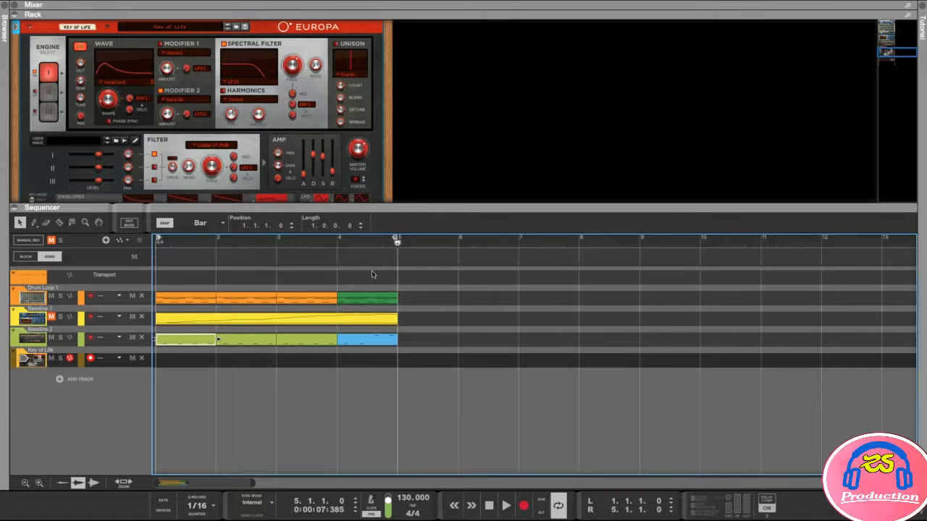
{"action": "left_click_drag", "start_coordinate": [382, 274], "coordinate": [235, 352]}
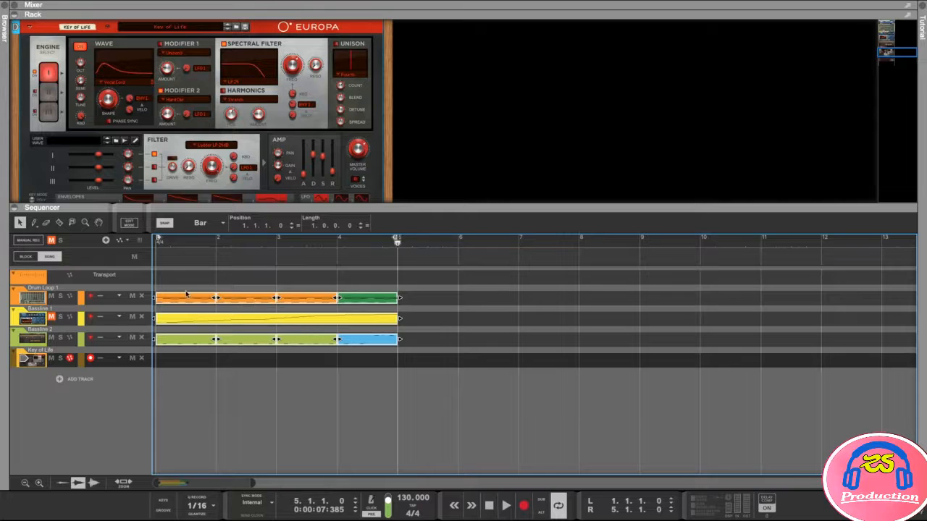
- Ctrl-drag the four-bar clips to bar 5, move the end marker to bar 9, and rewind
{"action": "left_click_drag", "start_coordinate": [181, 302], "coordinate": [430, 300]}
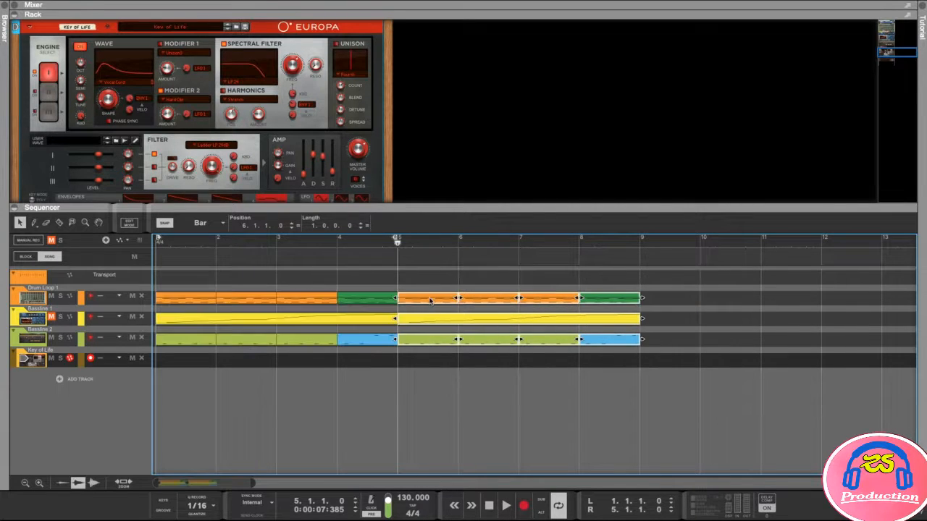
{"action": "left_click_drag", "start_coordinate": [426, 244], "coordinate": [517, 246]}
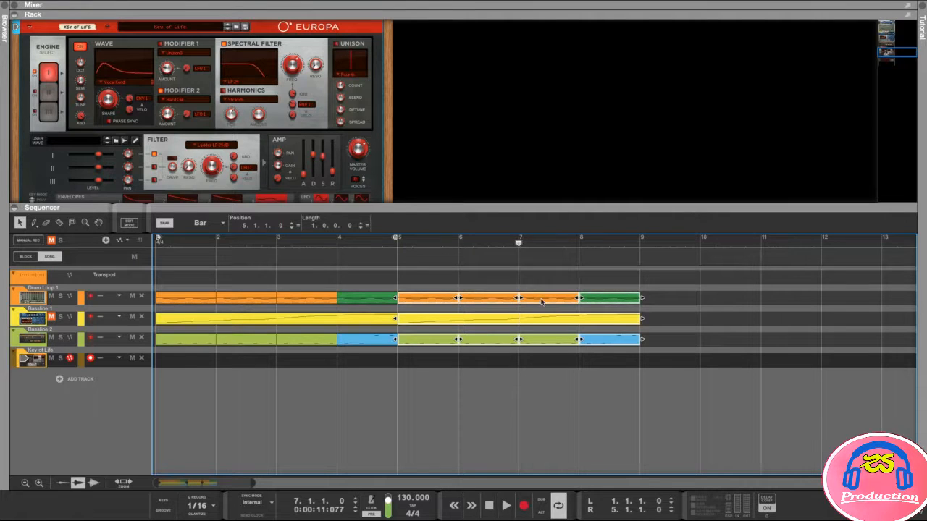
{"action": "left_click", "coordinate": [607, 382]}
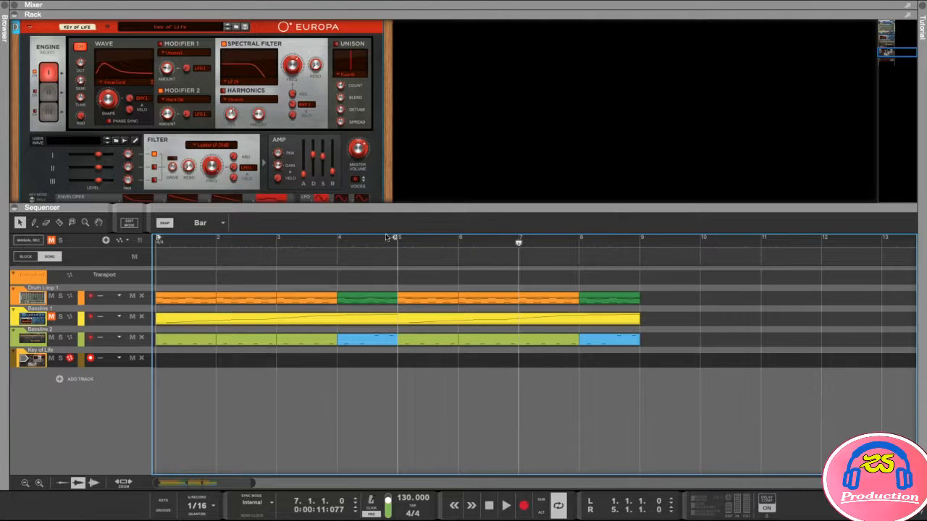
{"action": "left_click_drag", "start_coordinate": [395, 243], "coordinate": [639, 255]}
{"action": "key", "text": "Home"}
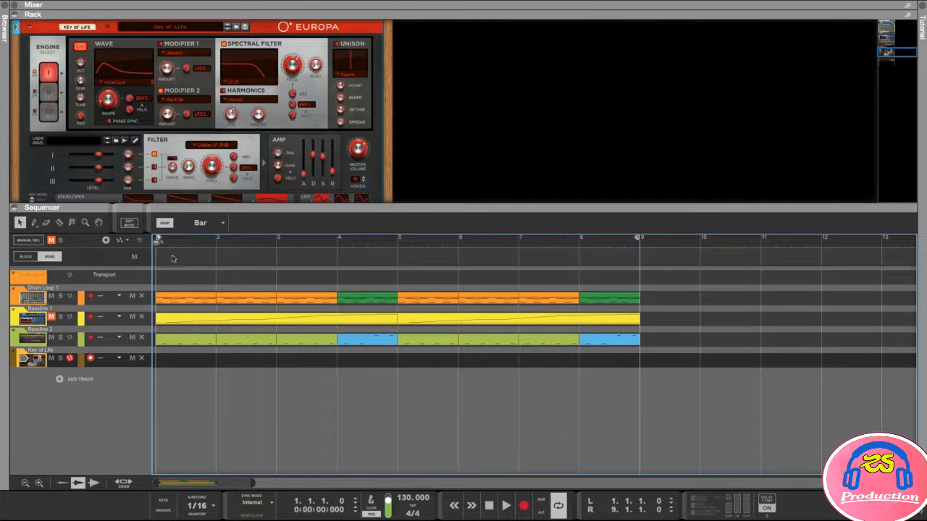
- Turn on the metronome and place the On-screen Piano Keys in Computer Keys mode beside the sequencer
{"action": "left_click", "coordinate": [423, 341]}
{"action": "left_click", "coordinate": [375, 509]}
{"action": "left_click", "coordinate": [163, 499]}
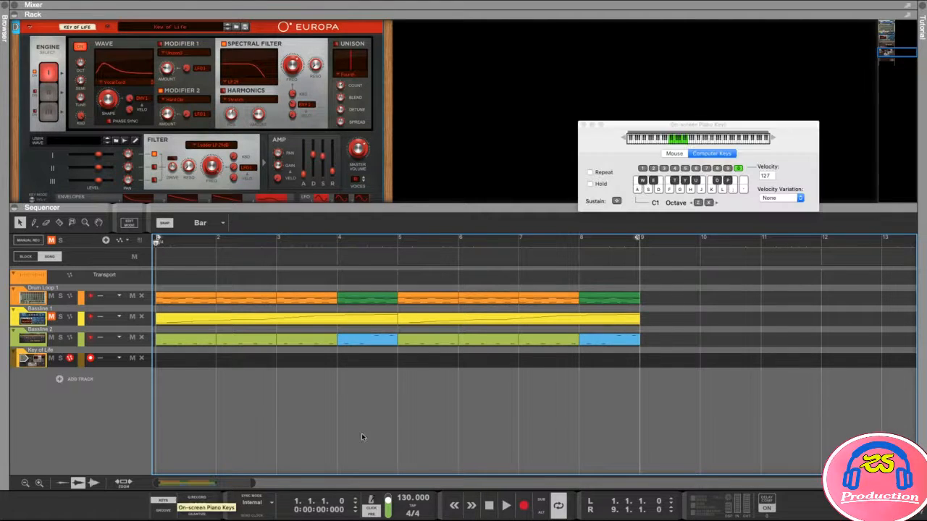
{"action": "left_click_drag", "start_coordinate": [697, 127], "coordinate": [766, 376]}
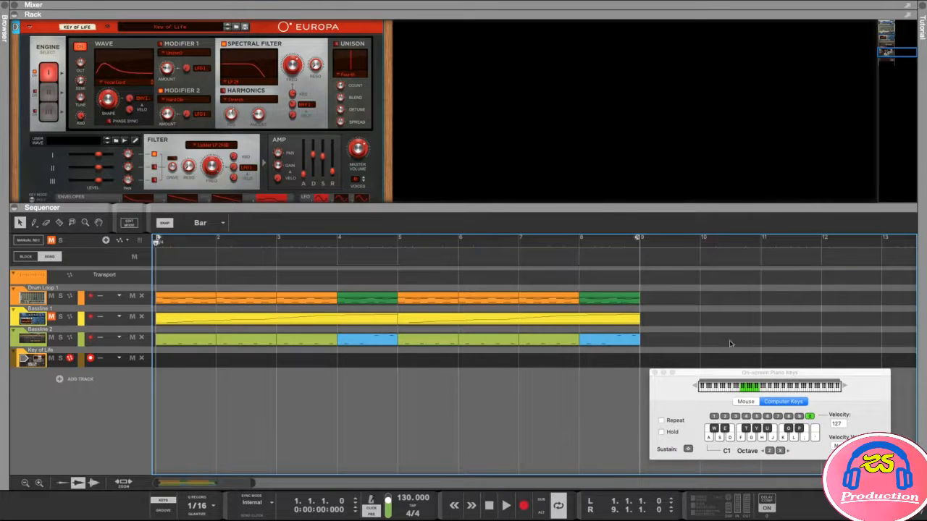
{"action": "mouse_move", "coordinate": [759, 374]}
{"action": "left_mouse_down"}
{"action": "mouse_move", "coordinate": [753, 380]}
{"action": "mouse_move", "coordinate": [762, 379]}
{"action": "left_mouse_up"}
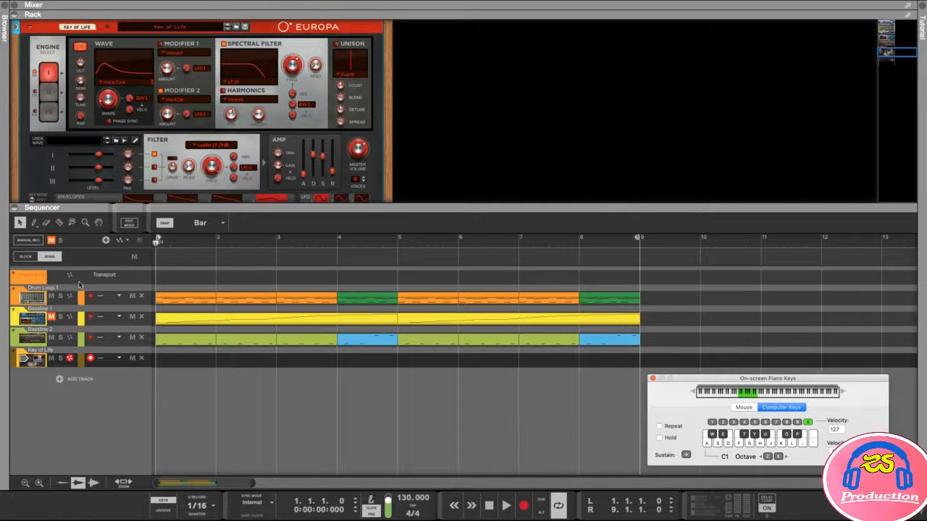
- Solo Key of Life, test notes with the A and K keys, and record the part from bar 1
{"action": "left_click", "coordinate": [61, 360]}
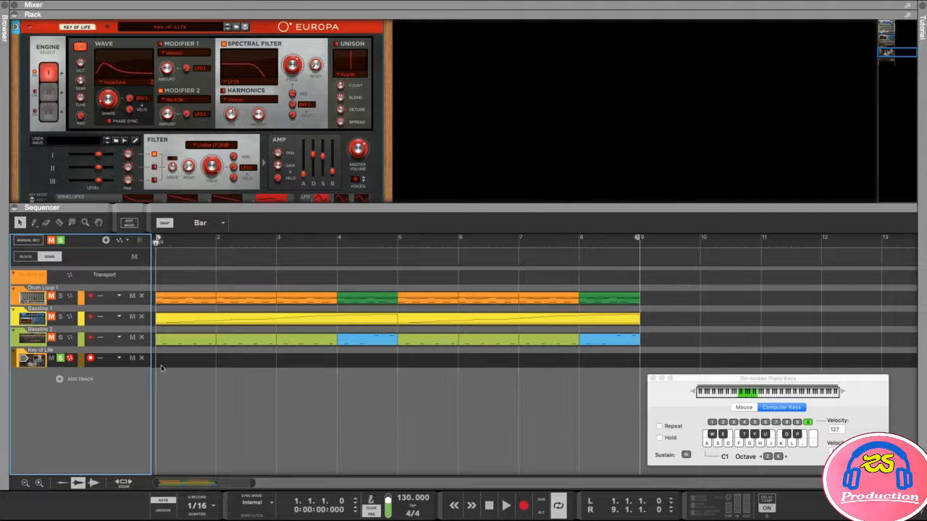
{"action": "left_click", "coordinate": [188, 244]}
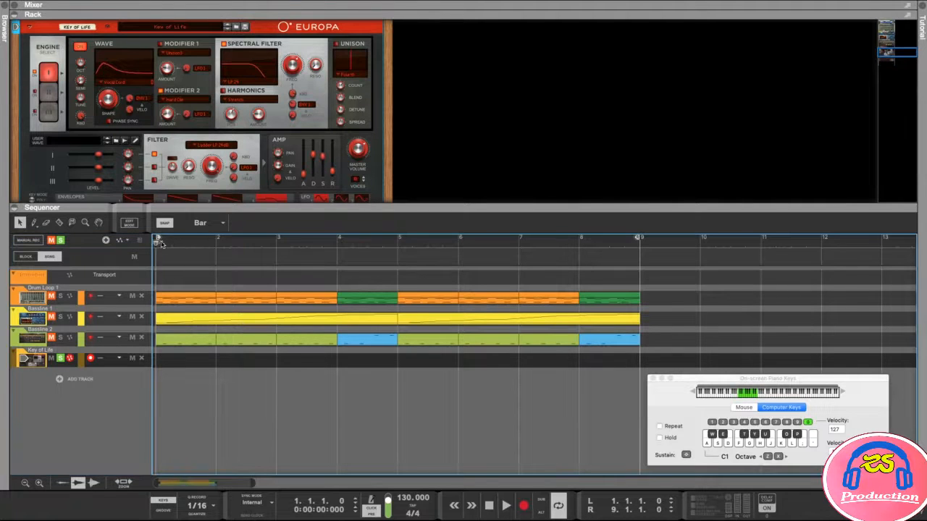
{"action": "left_click", "coordinate": [203, 245]}
{"action": "left_click", "coordinate": [156, 245]}
{"action": "key", "text": "a"}
{"action": "key", "text": "k"}
{"action": "left_click", "coordinate": [525, 506]}
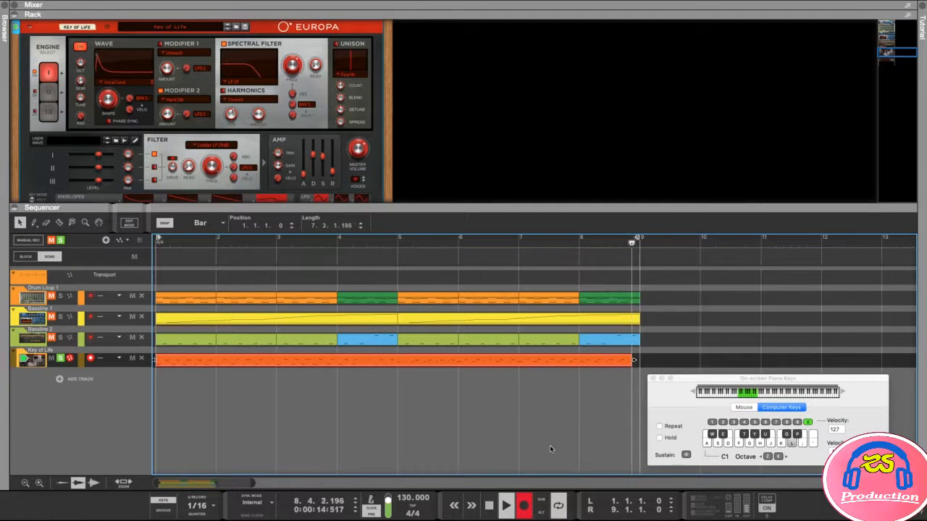
- Stop recording with Space, return the song position to bar 1, and give the sequencer more room
{"action": "key", "text": "space"}
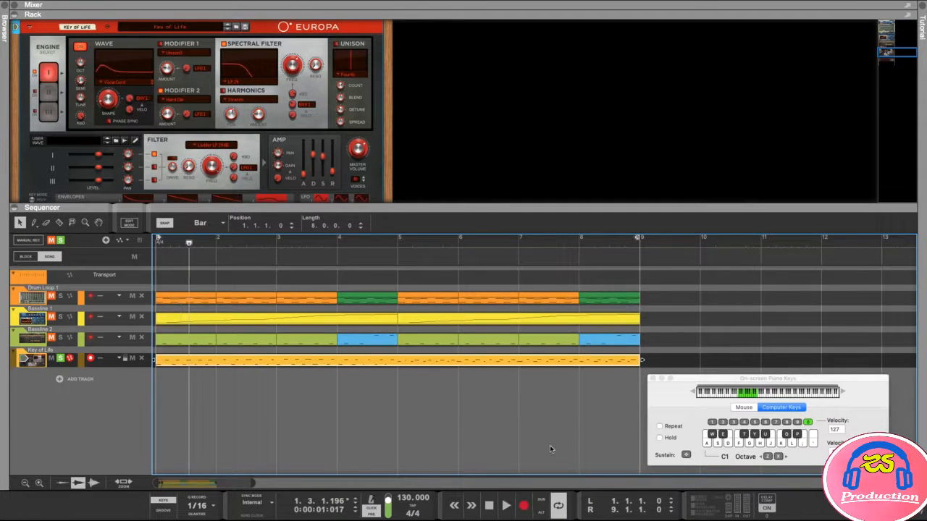
{"action": "left_click", "coordinate": [183, 251]}
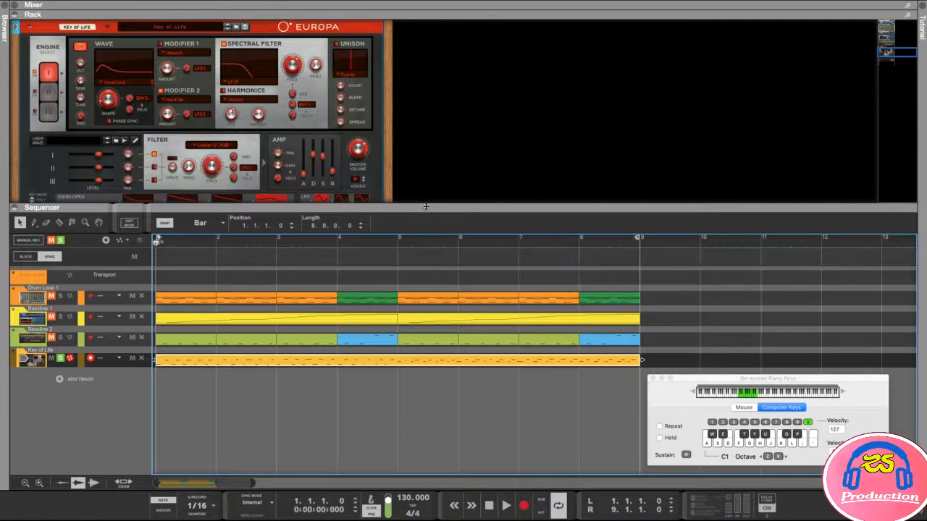
{"action": "left_click_drag", "start_coordinate": [427, 205], "coordinate": [431, 190]}
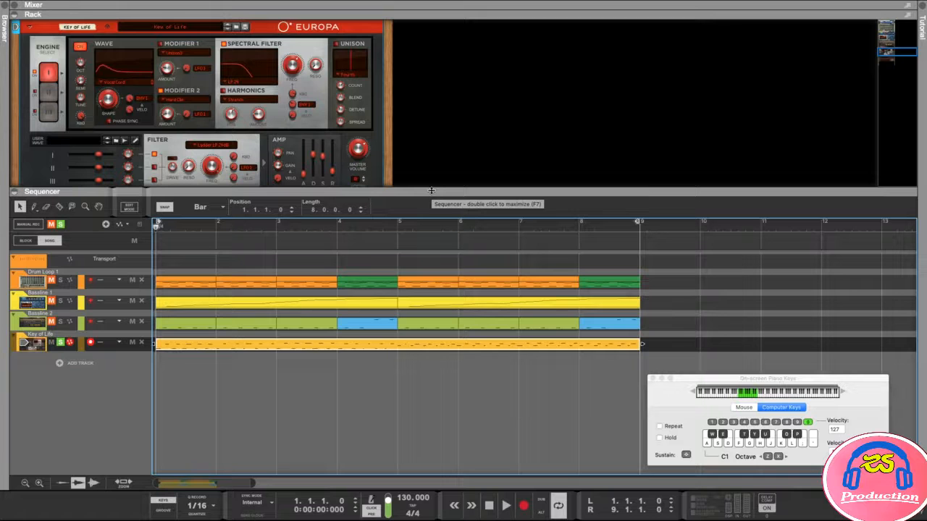
- Open the Key of Life clip's notes and select all the recorded notes
{"action": "double_click", "coordinate": [192, 345]}
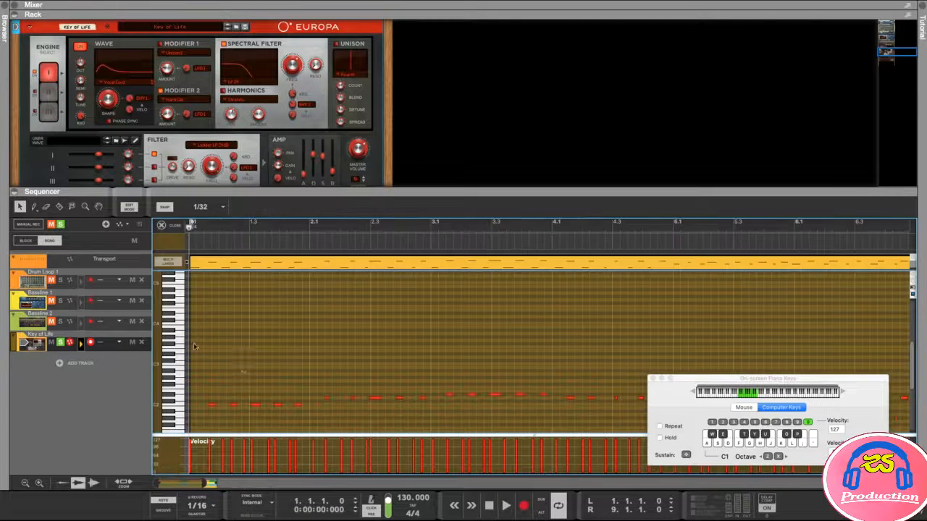
{"action": "left_click_drag", "start_coordinate": [333, 192], "coordinate": [333, 78]}
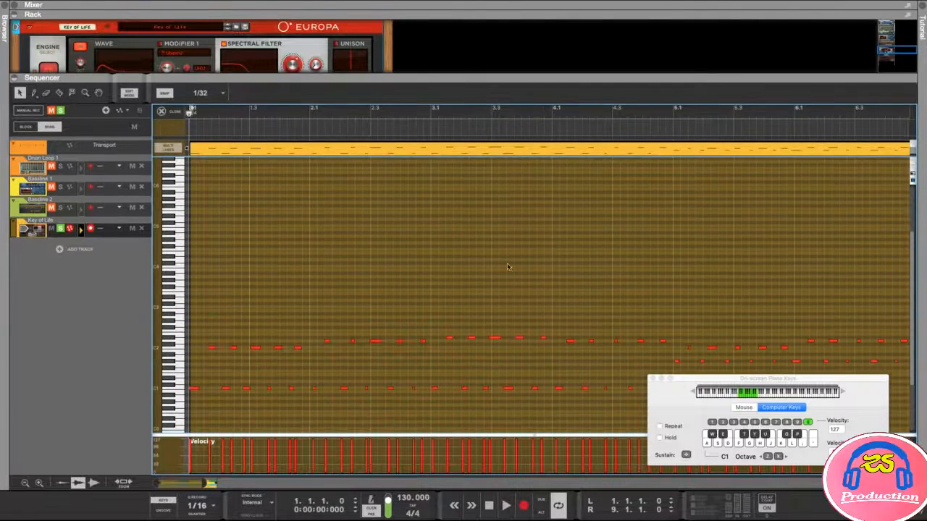
{"action": "scroll", "coordinate": [491, 264], "scroll_direction": "down", "scroll_amount": 3}
{"action": "scroll", "coordinate": [555, 245], "scroll_direction": "right", "scroll_amount": 2}
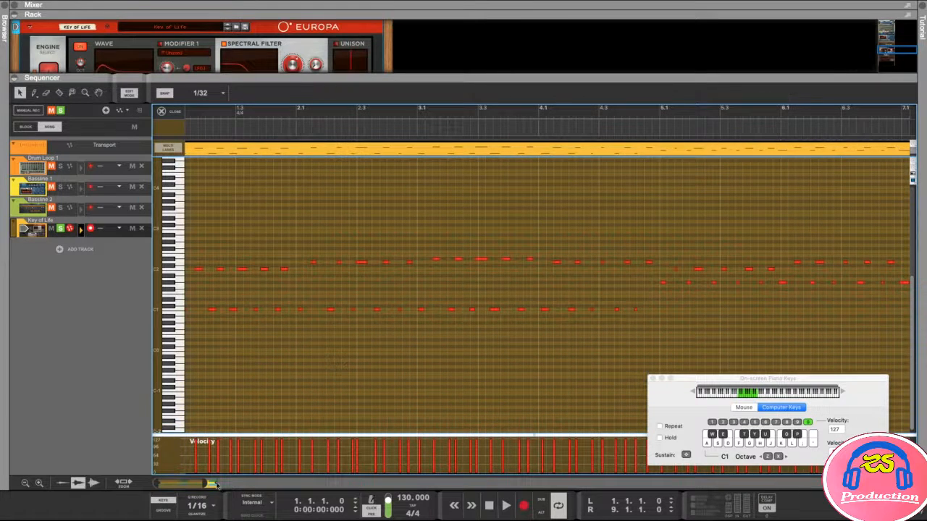
{"action": "left_click_drag", "start_coordinate": [205, 483], "coordinate": [240, 483]}
{"action": "scroll", "coordinate": [720, 262], "scroll_direction": "left", "scroll_amount": 2}
{"action": "left_click_drag", "start_coordinate": [740, 234], "coordinate": [191, 337]}
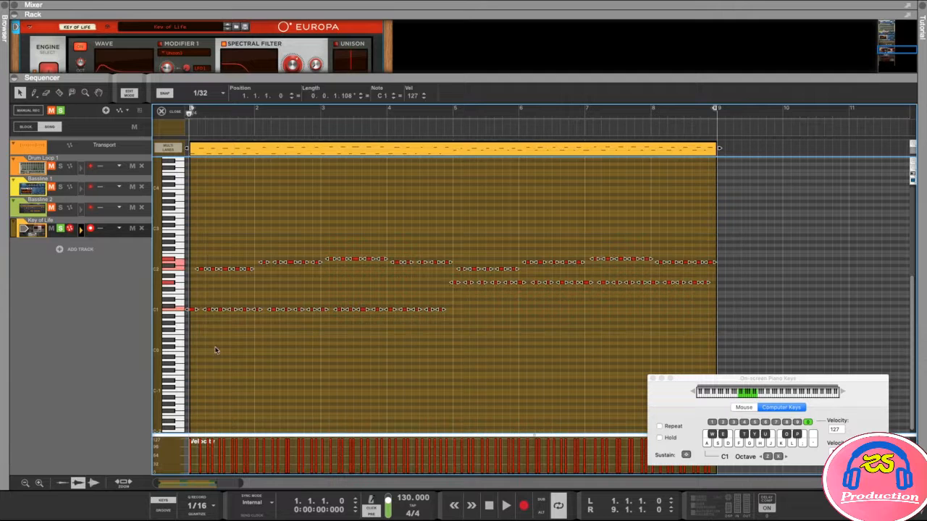
- Close the on-screen piano keyboard, zoom the note view in horizontally, and deselect the notes
{"action": "left_click_drag", "start_coordinate": [688, 382], "coordinate": [693, 377]}
{"action": "left_click", "coordinate": [658, 373]}
{"action": "key", "text": "h"}
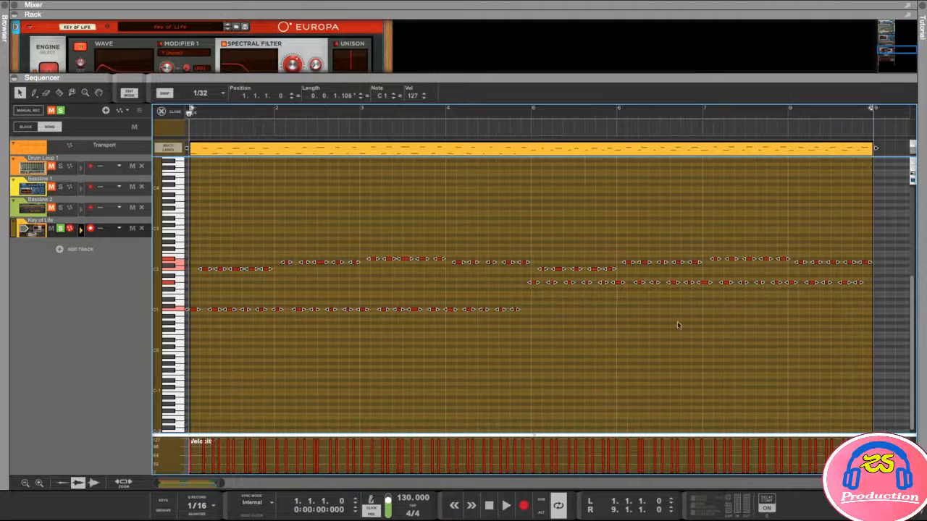
{"action": "left_click", "coordinate": [553, 372]}
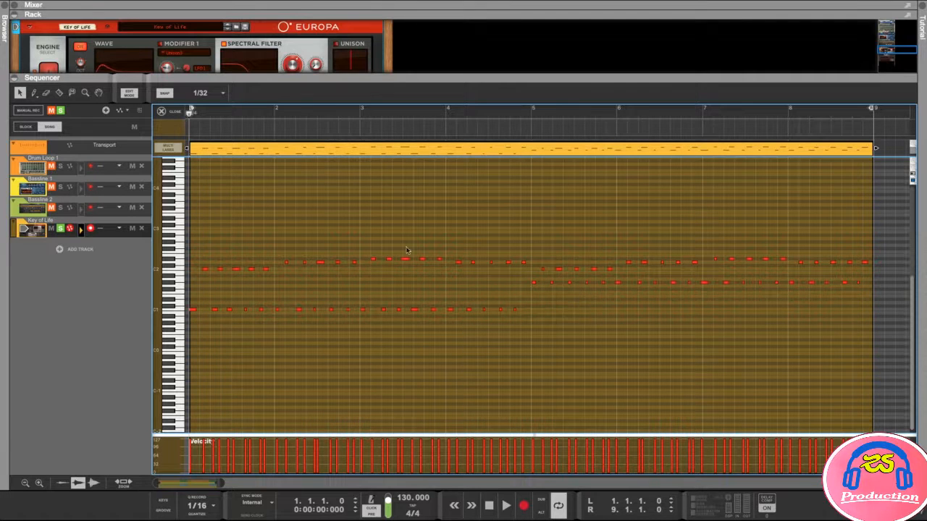
- Unsolo the Key of Life track and play the song from bar 1
{"action": "left_click", "coordinate": [61, 230]}
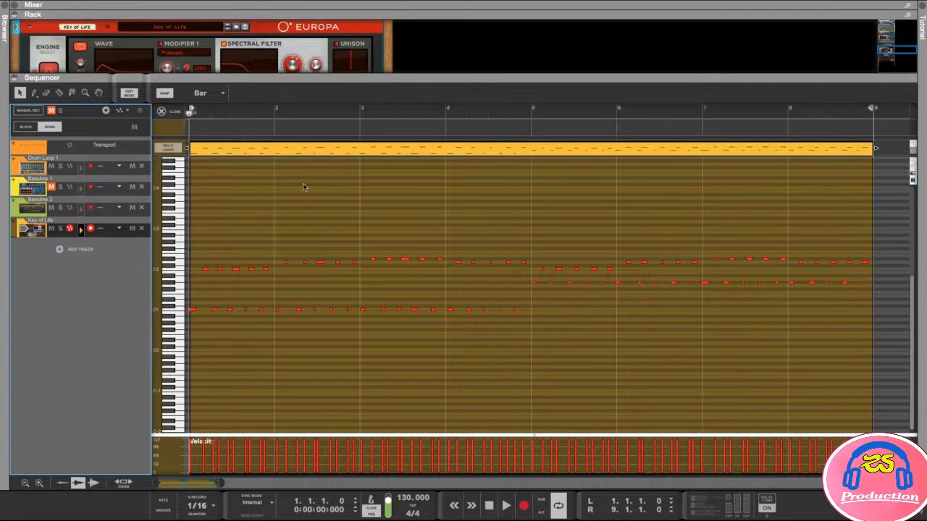
{"action": "key", "text": "space"}
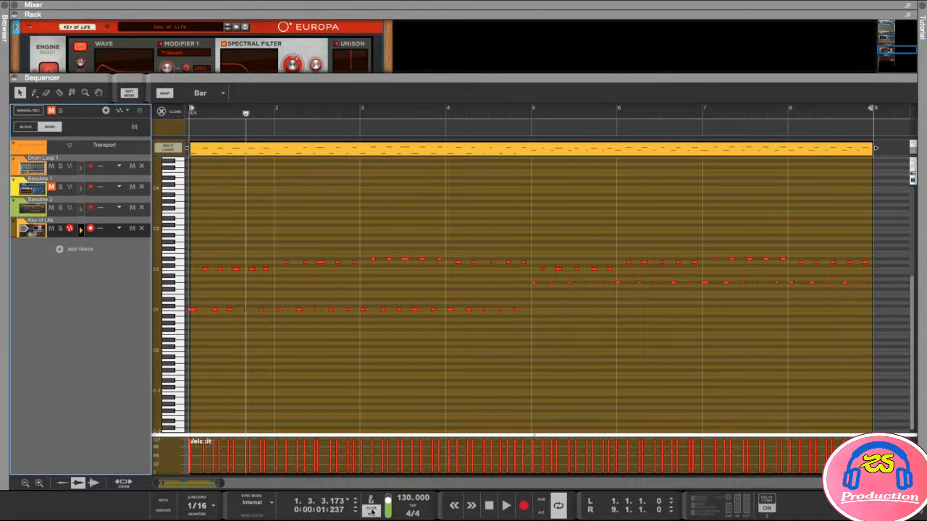
{"action": "left_click_drag", "start_coordinate": [245, 112], "coordinate": [186, 116]}
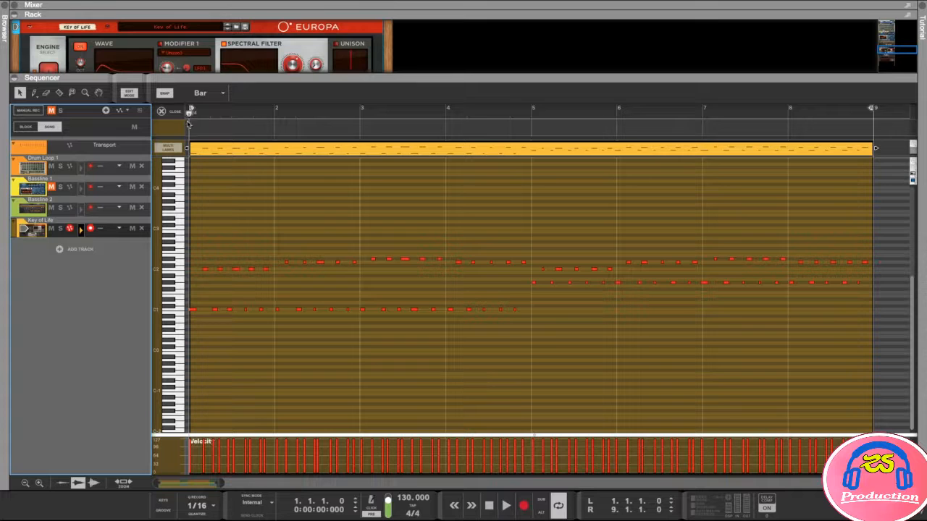
{"action": "key", "text": "space"}
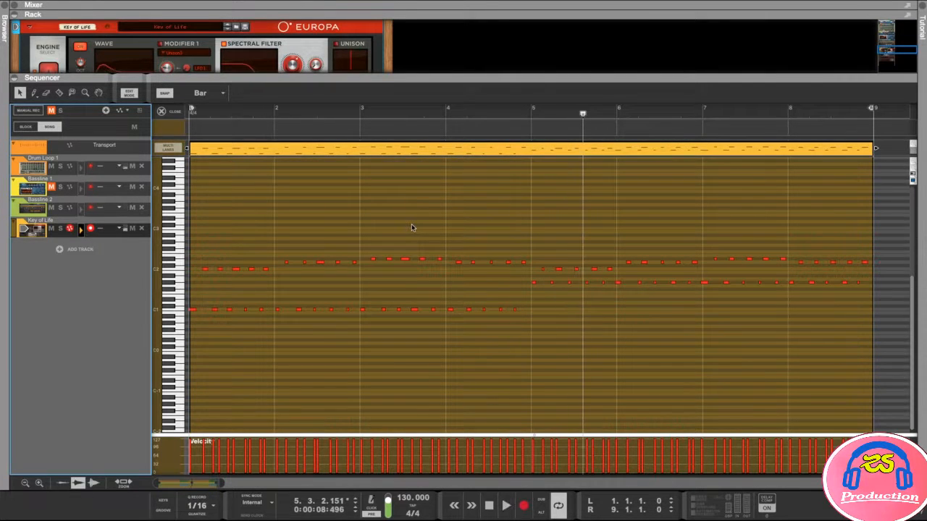
- Select and audition the Key of Life notes from bar 5 onward, including C1
{"action": "left_click_drag", "start_coordinate": [584, 115], "coordinate": [540, 116]}
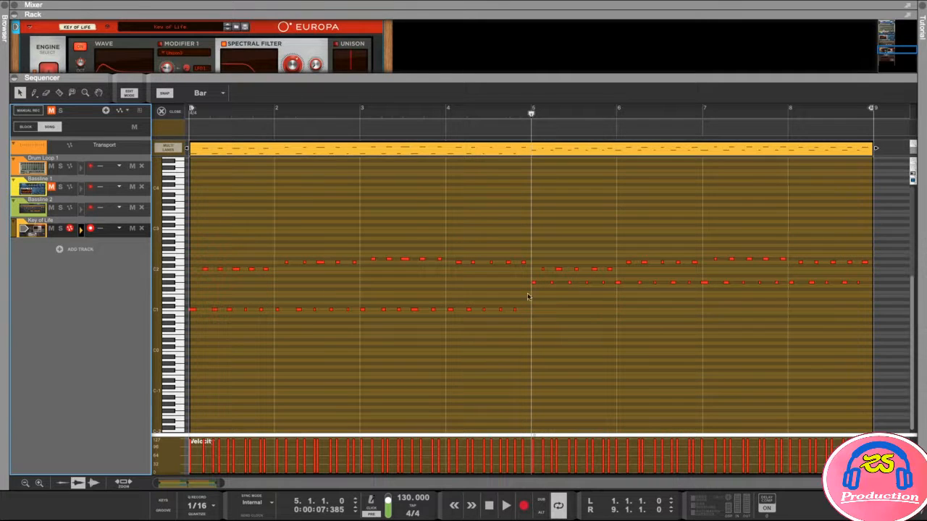
{"action": "left_click_drag", "start_coordinate": [892, 224], "coordinate": [536, 275]}
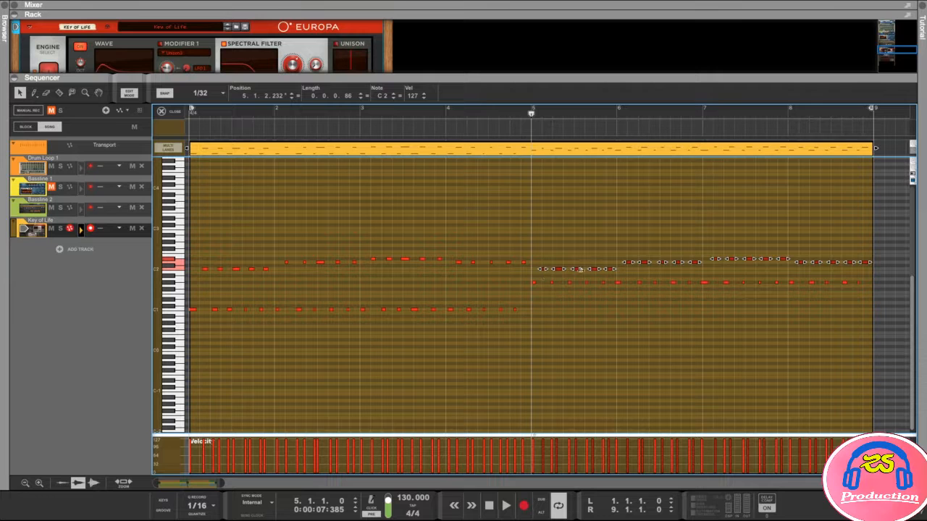
{"action": "left_click_drag", "start_coordinate": [528, 228], "coordinate": [200, 274]}
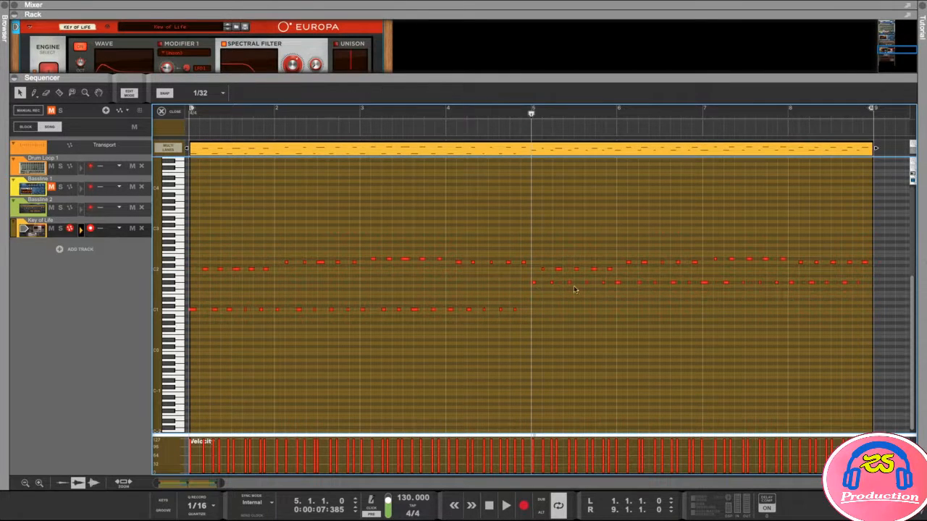
{"action": "left_click", "coordinate": [174, 309]}
{"action": "left_click", "coordinate": [170, 282]}
- Set the song position to bar 5 and go back to the arrangement view
{"action": "mouse_move", "coordinate": [531, 112]}
{"action": "left_mouse_down"}
{"action": "mouse_move", "coordinate": [633, 112]}
{"action": "mouse_move", "coordinate": [531, 114]}
{"action": "left_mouse_up"}
{"action": "left_click_drag", "start_coordinate": [531, 115], "coordinate": [531, 114]}
{"action": "left_click", "coordinate": [130, 95]}
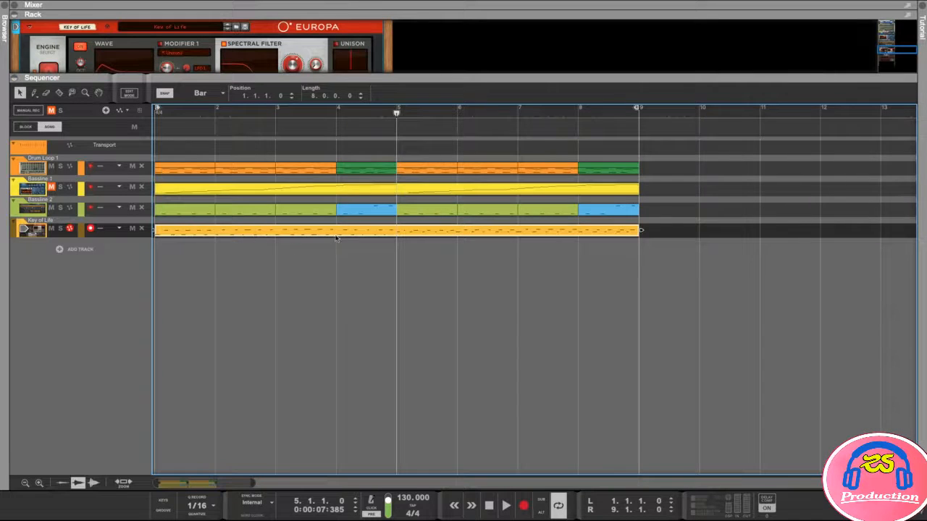
- Open the bar 5 Bassline 2 clip's notes and fit the view to the clip
{"action": "double_click", "coordinate": [362, 234]}
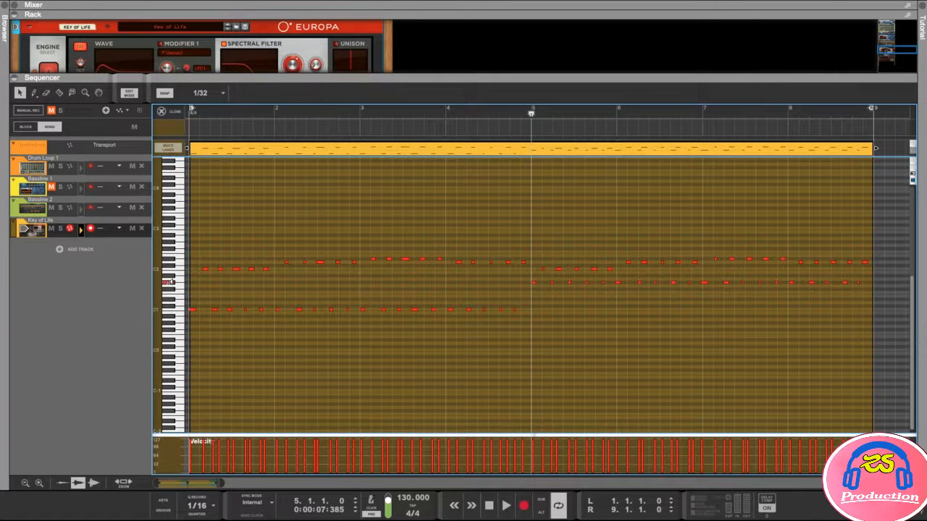
{"action": "left_click", "coordinate": [130, 95]}
{"action": "left_click", "coordinate": [424, 213]}
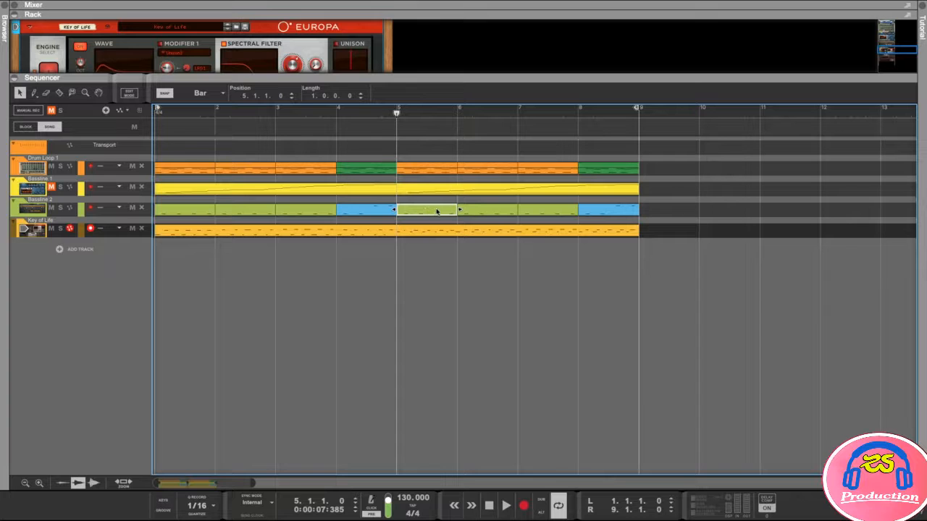
{"action": "double_click", "coordinate": [437, 210]}
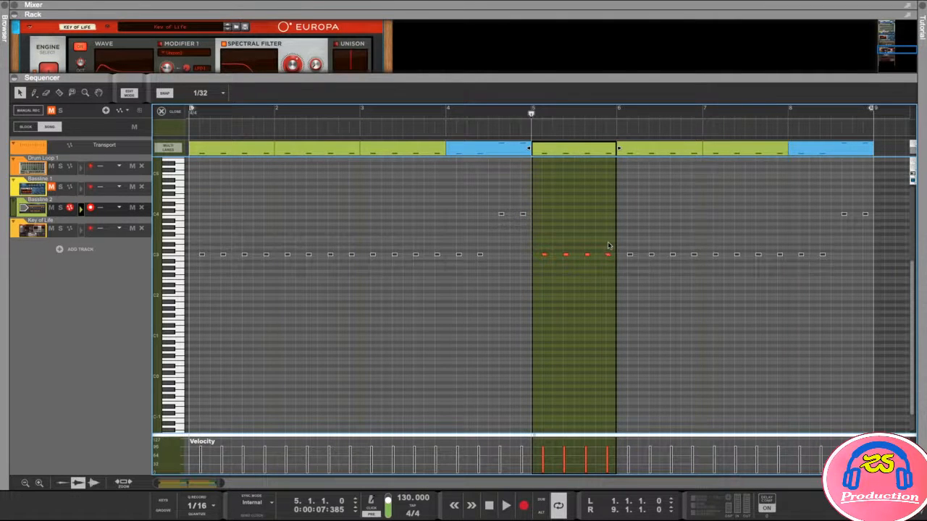
{"action": "key", "text": "z"}
- Raise the first note, then the three lower notes, from C3 to G#3, then return to the arrangement
{"action": "scroll", "coordinate": [436, 284], "scroll_direction": "up", "scroll_amount": 3}
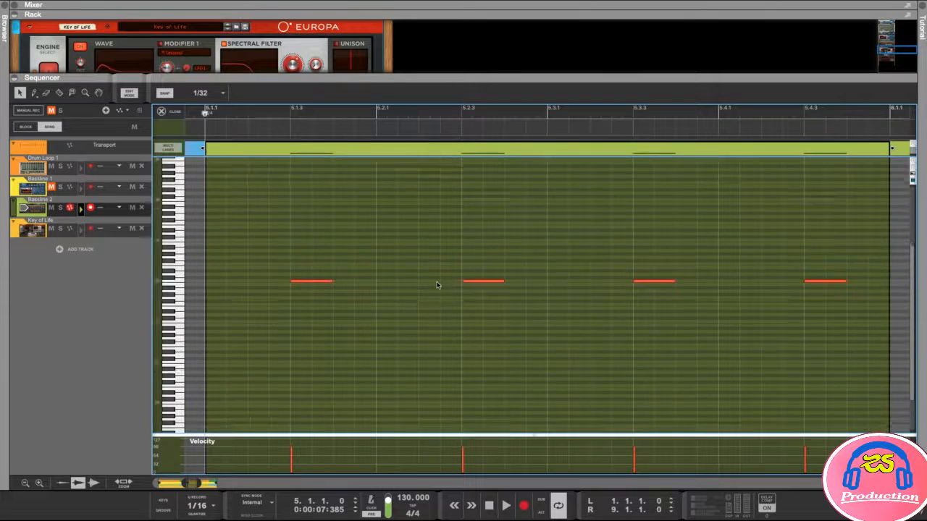
{"action": "left_click", "coordinate": [171, 262]}
{"action": "left_click_drag", "start_coordinate": [311, 291], "coordinate": [316, 263]}
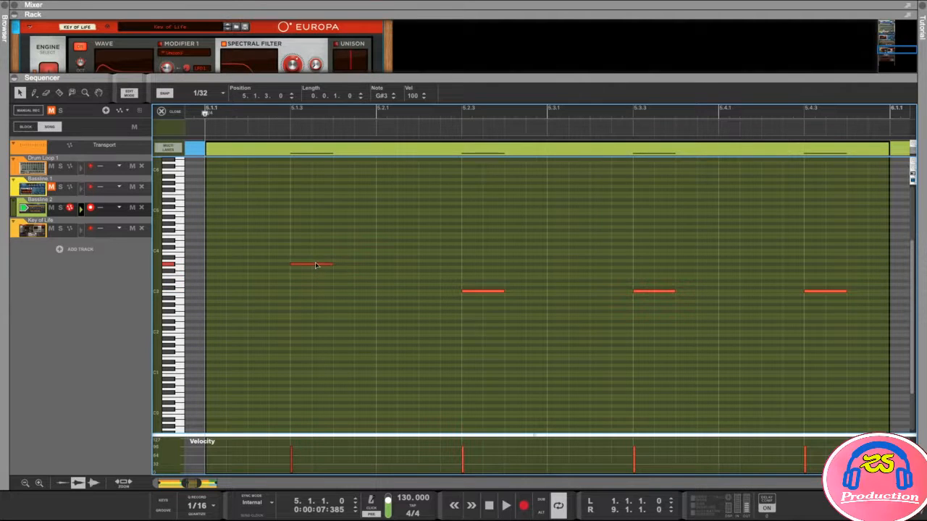
{"action": "left_click_drag", "start_coordinate": [431, 261], "coordinate": [818, 323]}
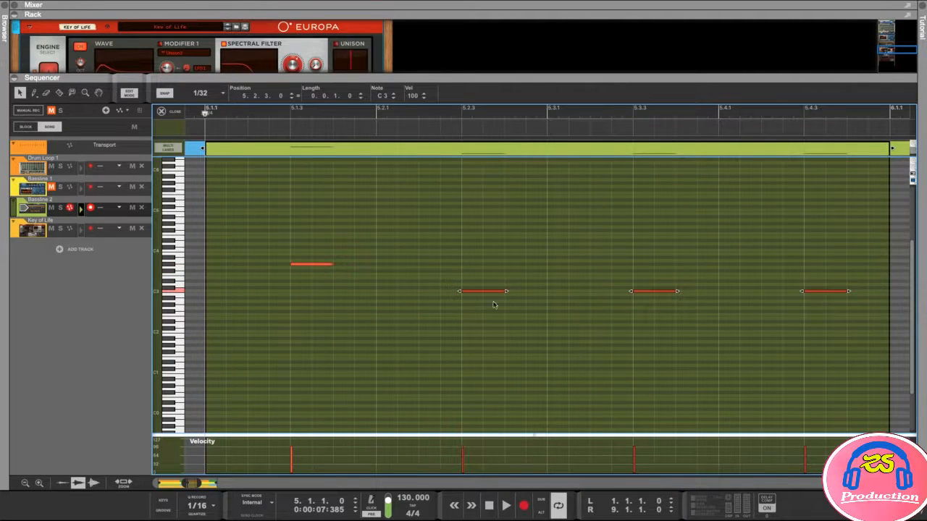
{"action": "left_click_drag", "start_coordinate": [481, 292], "coordinate": [482, 268]}
{"action": "left_click", "coordinate": [451, 312]}
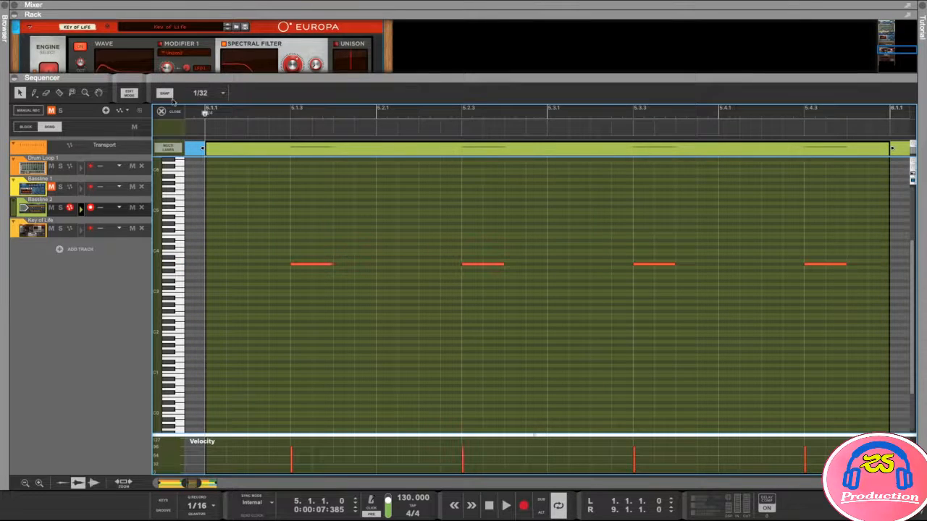
{"action": "left_click", "coordinate": [124, 95]}
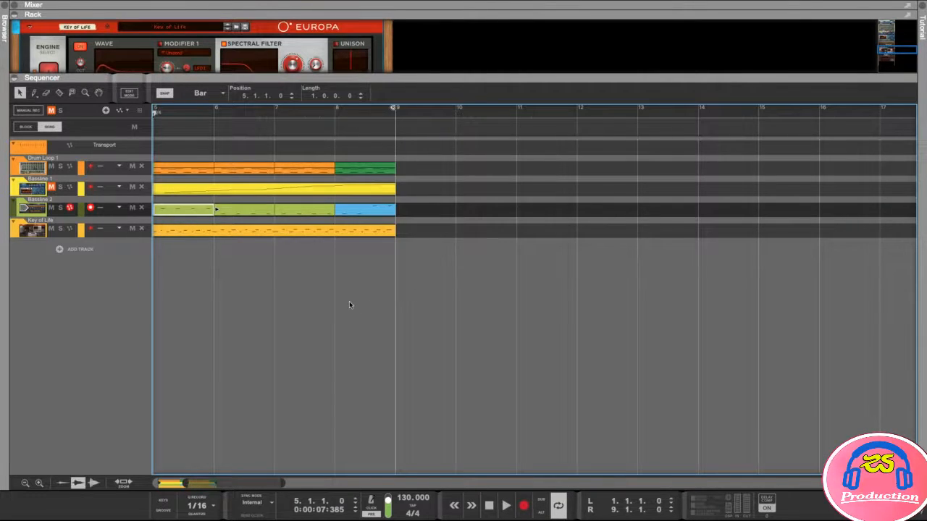
- Delete the Bassline 2 clips at bars 6 and 7
{"action": "scroll", "coordinate": [349, 301], "scroll_direction": "left", "scroll_amount": 5}
{"action": "left_click", "coordinate": [495, 313]}
{"action": "left_click", "coordinate": [426, 213]}
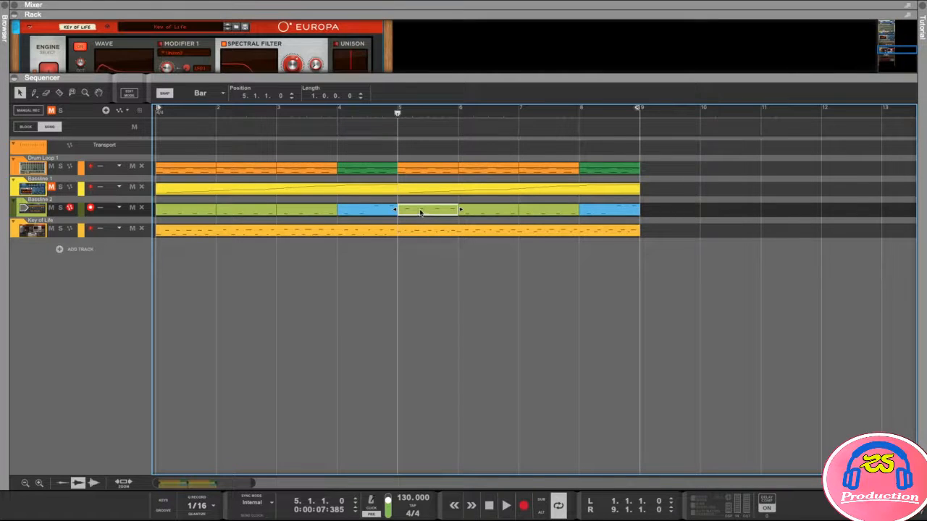
{"action": "left_click", "coordinate": [430, 282]}
{"action": "left_click", "coordinate": [483, 212]}
{"action": "key", "text": "Delete"}
{"action": "left_click", "coordinate": [545, 212]}
{"action": "key", "text": "Delete"}
- Copy the edited bar 5 Bassline 2 clip into bars 6 and 7
{"action": "left_click", "coordinate": [431, 211]}
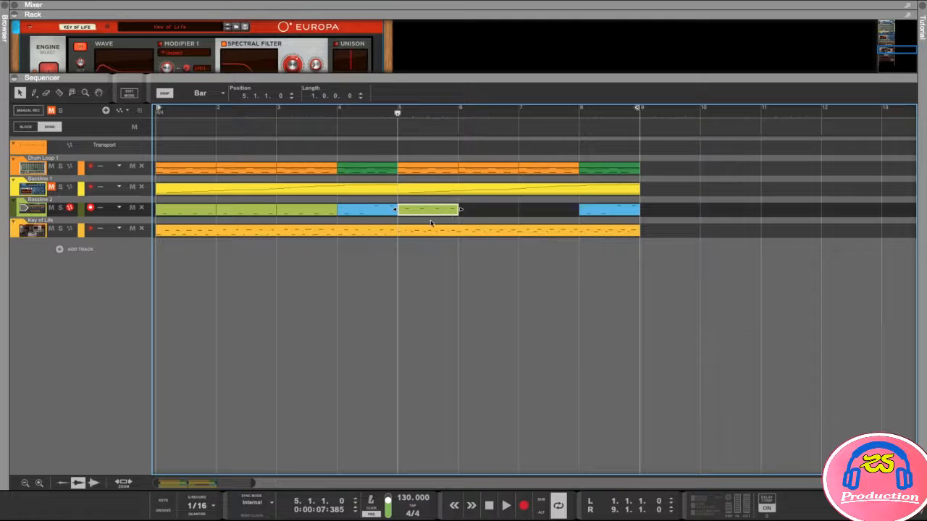
{"action": "left_click_drag", "start_coordinate": [437, 212], "coordinate": [541, 217]}
{"action": "left_click", "coordinate": [540, 296]}
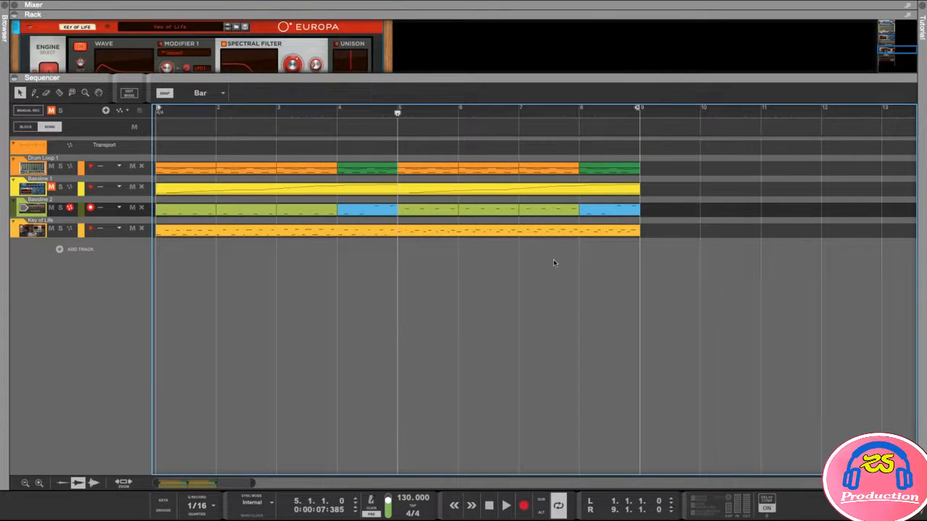
- Raise the two C3 notes in the bar 8 clip to G#3 and return to the arrangement
{"action": "double_click", "coordinate": [600, 216]}
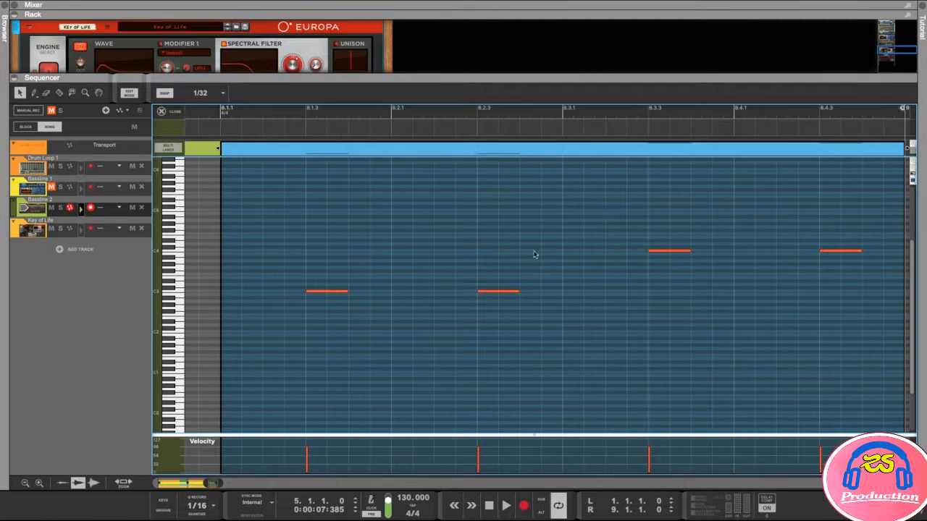
{"action": "left_click_drag", "start_coordinate": [540, 248], "coordinate": [284, 321]}
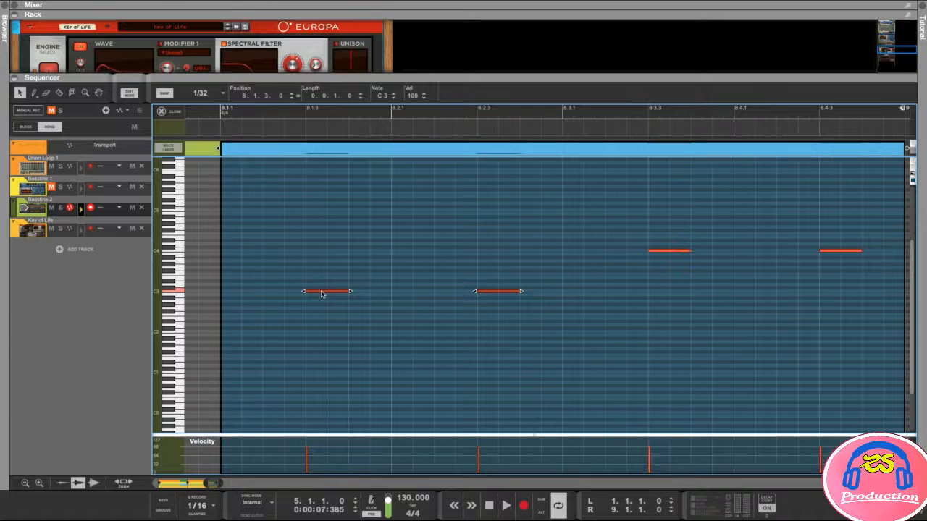
{"action": "left_click_drag", "start_coordinate": [323, 294], "coordinate": [325, 266]}
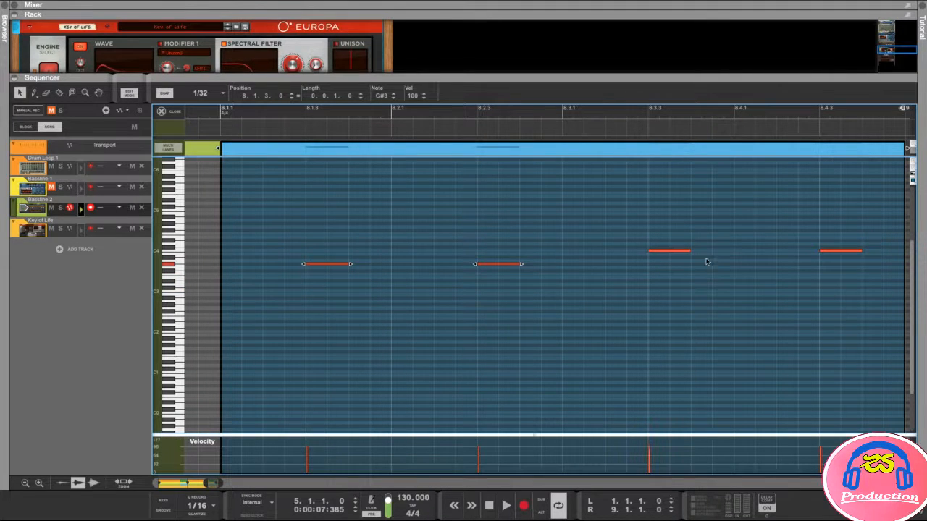
{"action": "left_click", "coordinate": [130, 94]}
{"action": "left_click", "coordinate": [394, 334]}
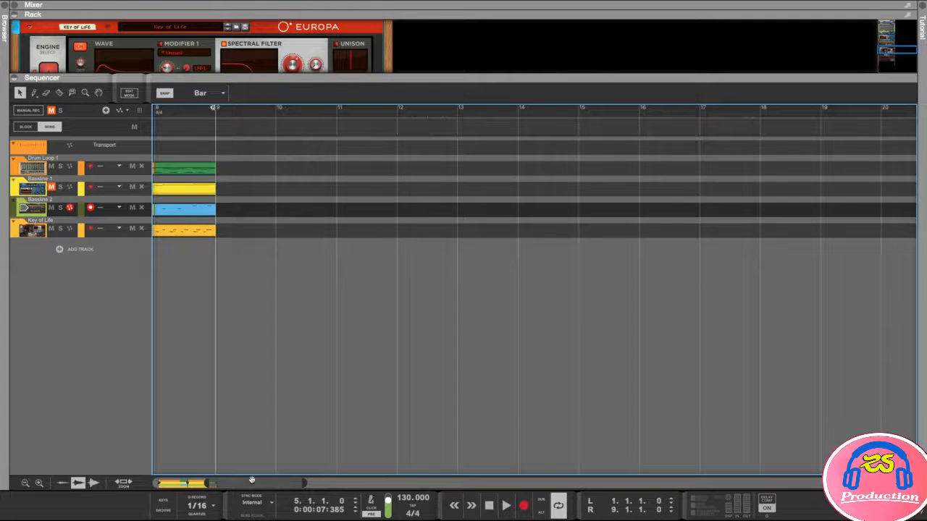
- Play the song starting from bar 5
{"action": "left_click_drag", "start_coordinate": [252, 478], "coordinate": [197, 479]}
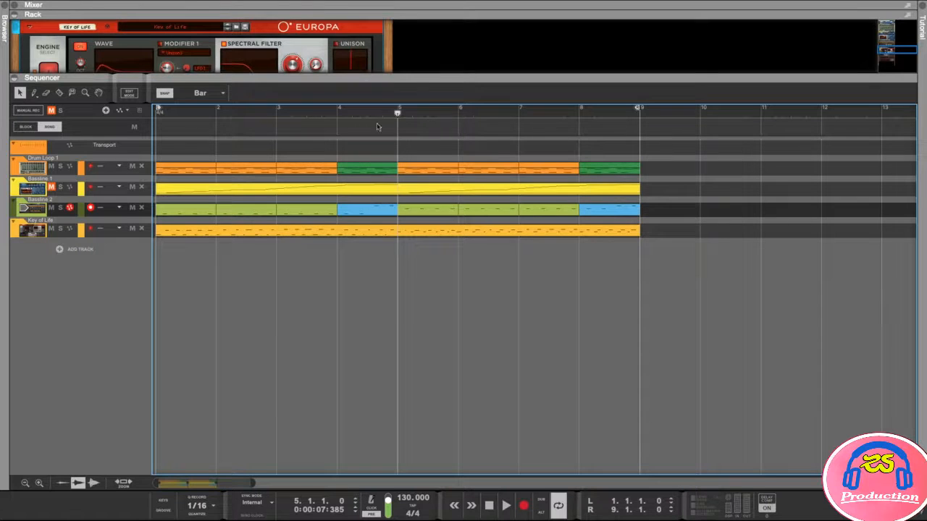
{"action": "mouse_move", "coordinate": [388, 111]}
{"action": "left_mouse_down"}
{"action": "mouse_move", "coordinate": [333, 113]}
{"action": "mouse_move", "coordinate": [397, 115]}
{"action": "left_mouse_up"}
{"action": "key", "text": "space"}
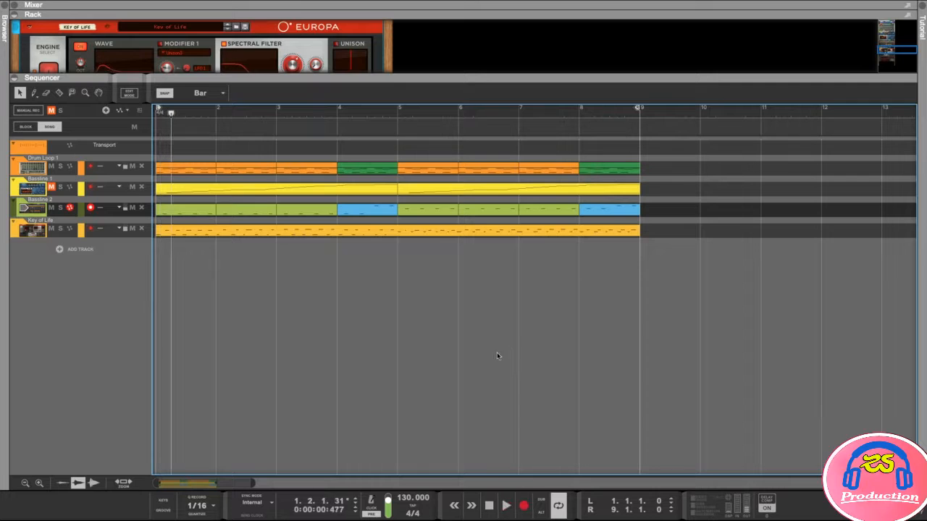
- Return the song position to bar 1 and enlarge the rack to show the whole Europa
{"action": "left_click", "coordinate": [397, 112]}
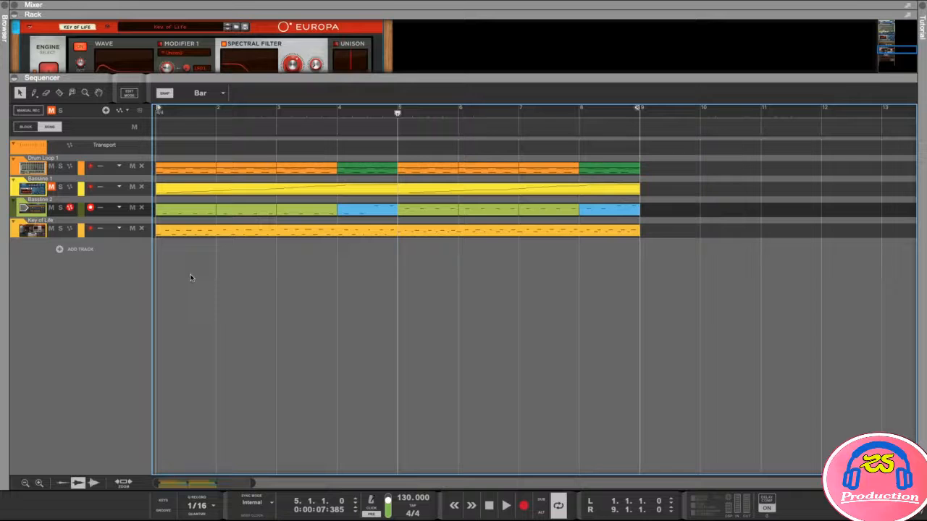
{"action": "left_click_drag", "start_coordinate": [399, 113], "coordinate": [169, 109]}
{"action": "left_click_drag", "start_coordinate": [245, 78], "coordinate": [261, 225]}
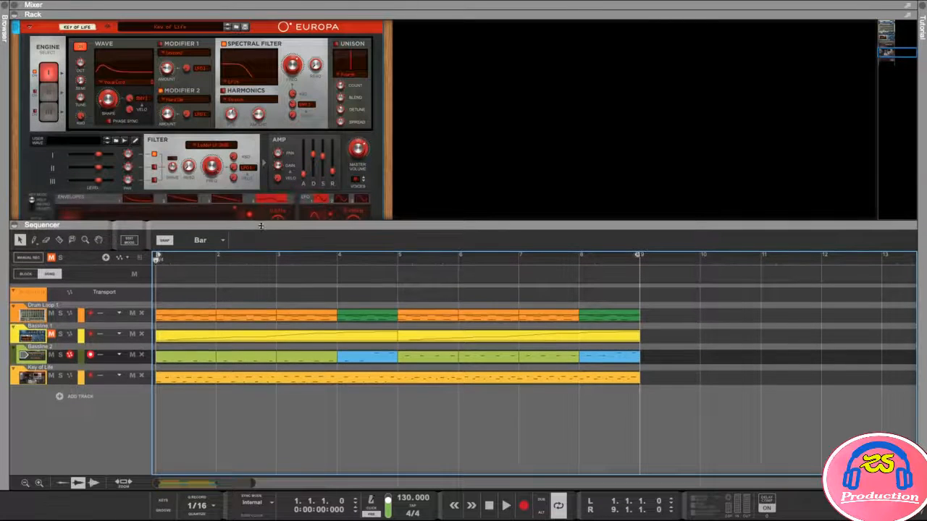
- Audition the Kantlandet, Jazz Club, Indie Gamer and Impatience patches on Europa during playback
{"action": "left_click", "coordinate": [4, 7]}
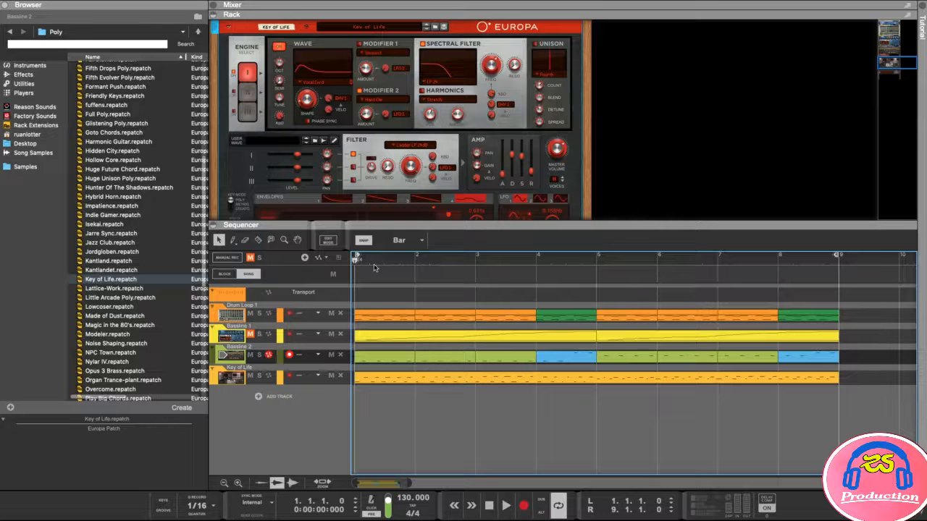
{"action": "key", "text": "space"}
{"action": "left_click", "coordinate": [111, 269]}
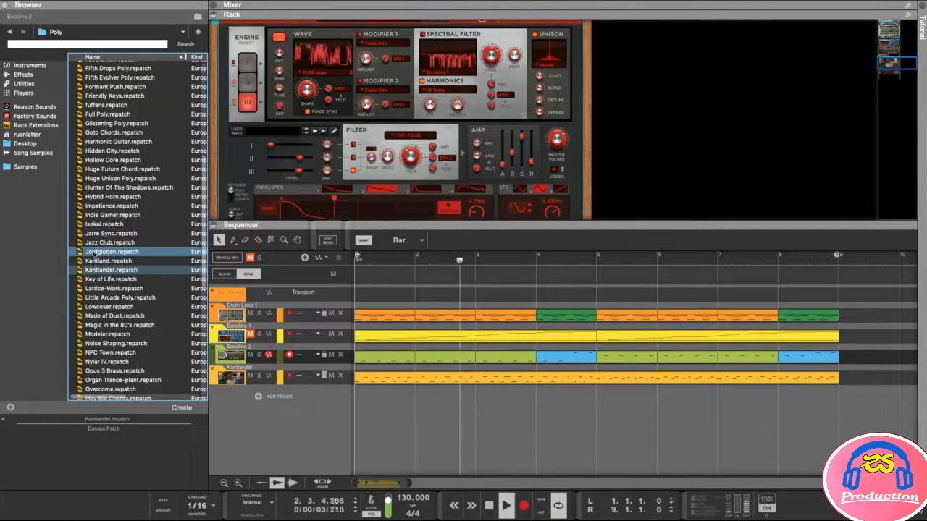
{"action": "left_click", "coordinate": [98, 244]}
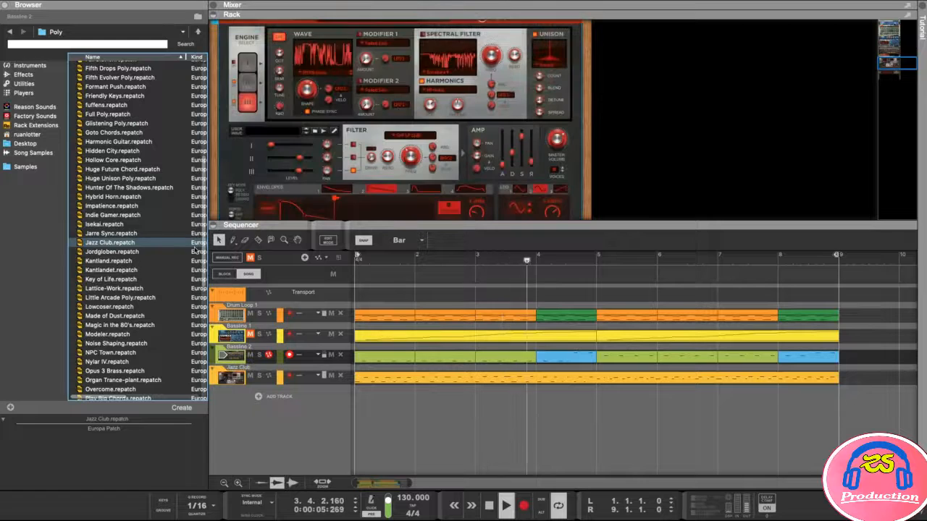
{"action": "left_click", "coordinate": [105, 216]}
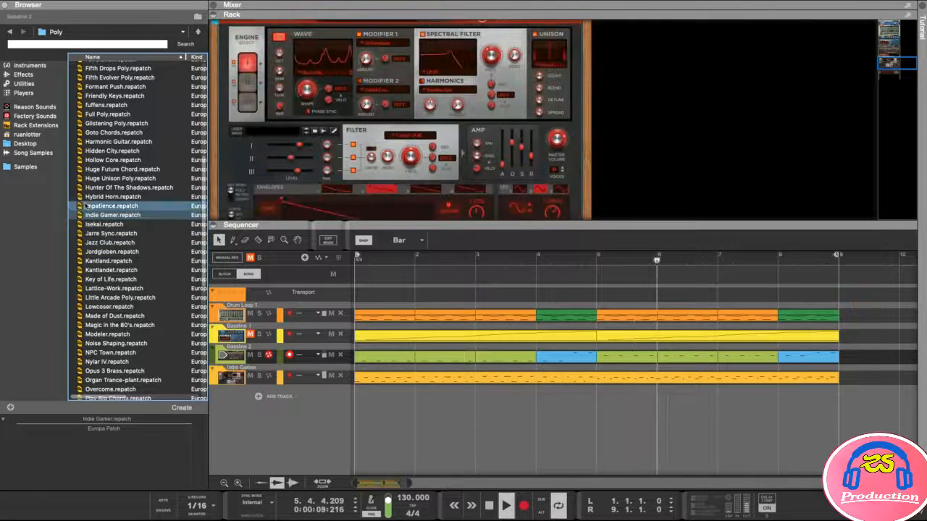
{"action": "left_click", "coordinate": [109, 206]}
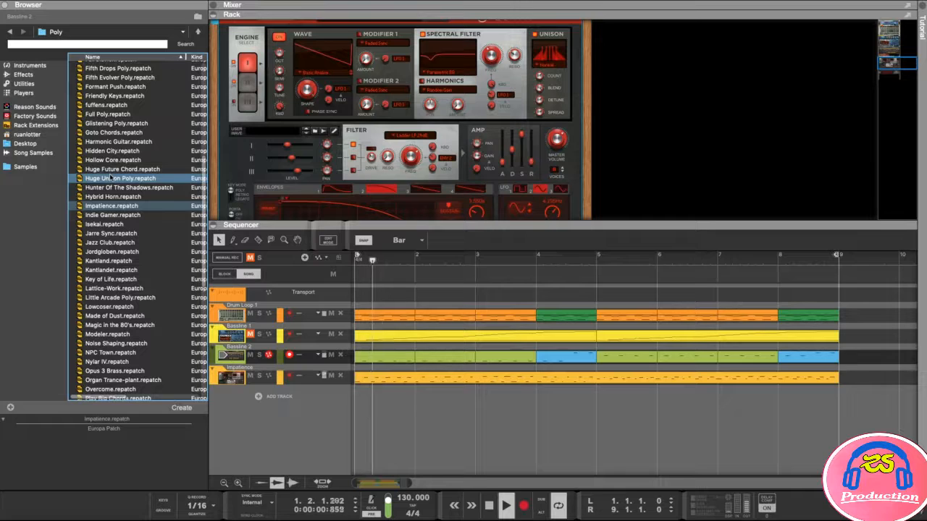
- Reload the Key of Life patch onto the Europa, play it, and collapse the browser
{"action": "left_click_drag", "start_coordinate": [388, 260], "coordinate": [367, 260]}
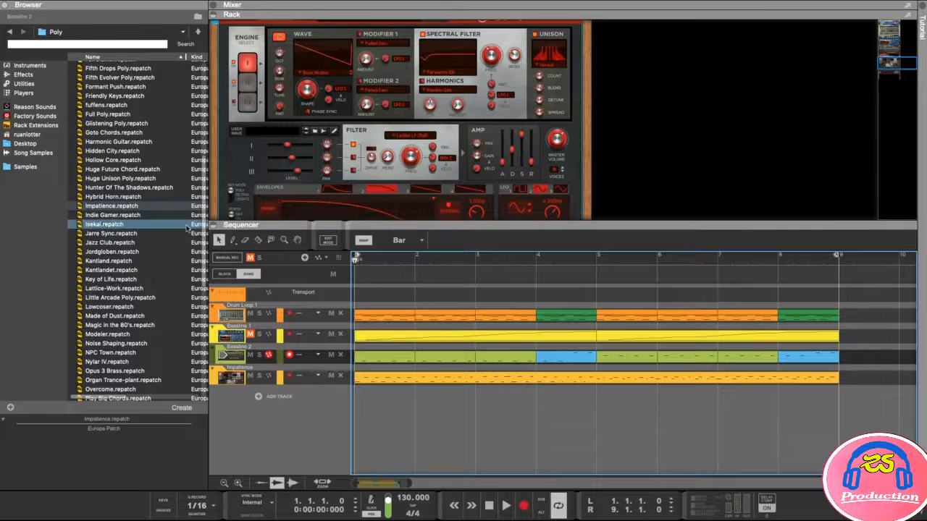
{"action": "left_click_drag", "start_coordinate": [93, 283], "coordinate": [405, 131]}
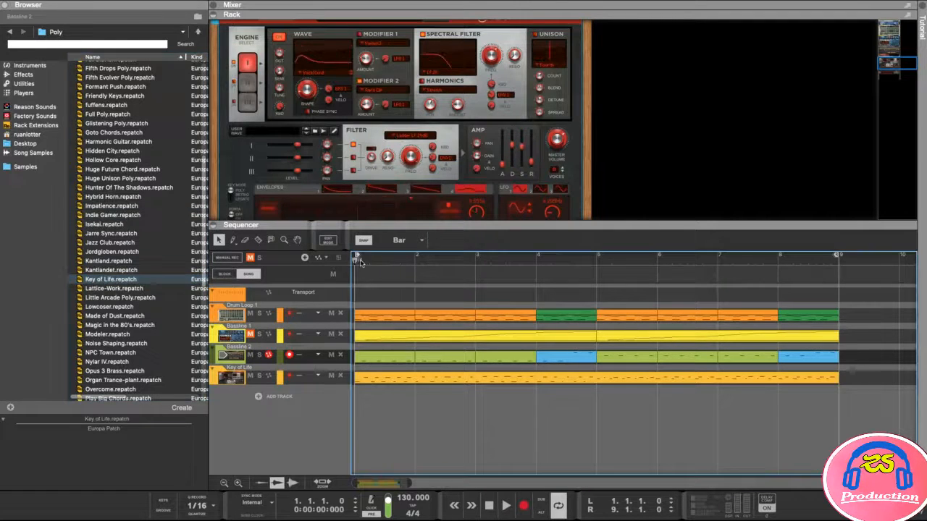
{"action": "key", "text": "space"}
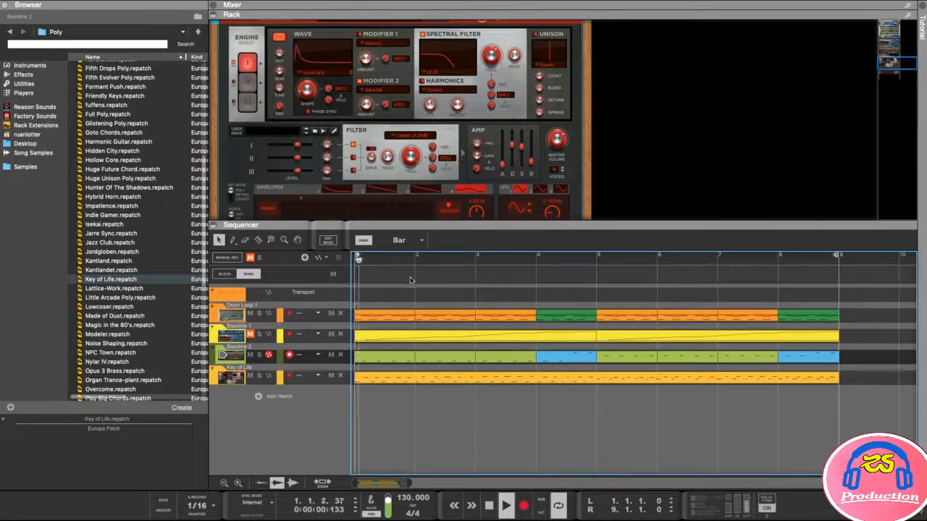
{"action": "key", "text": "space"}
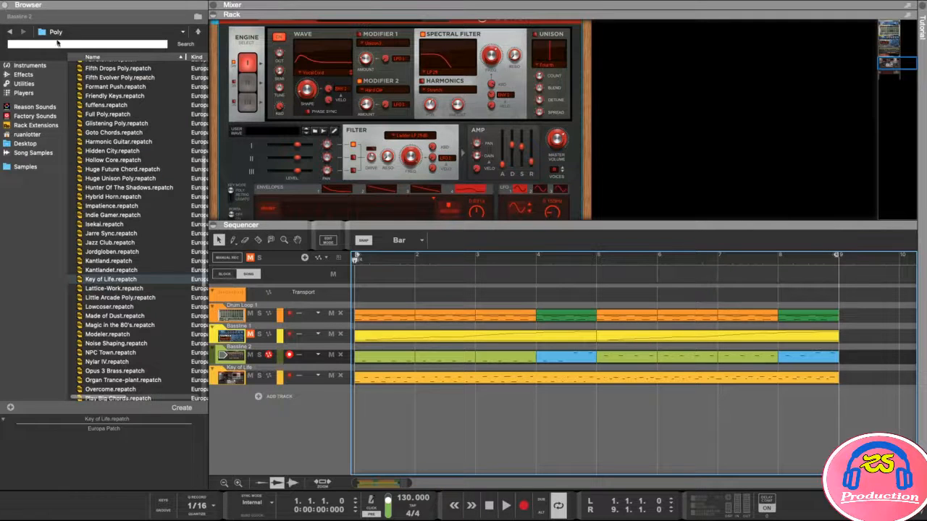
{"action": "left_click", "coordinate": [4, 7]}
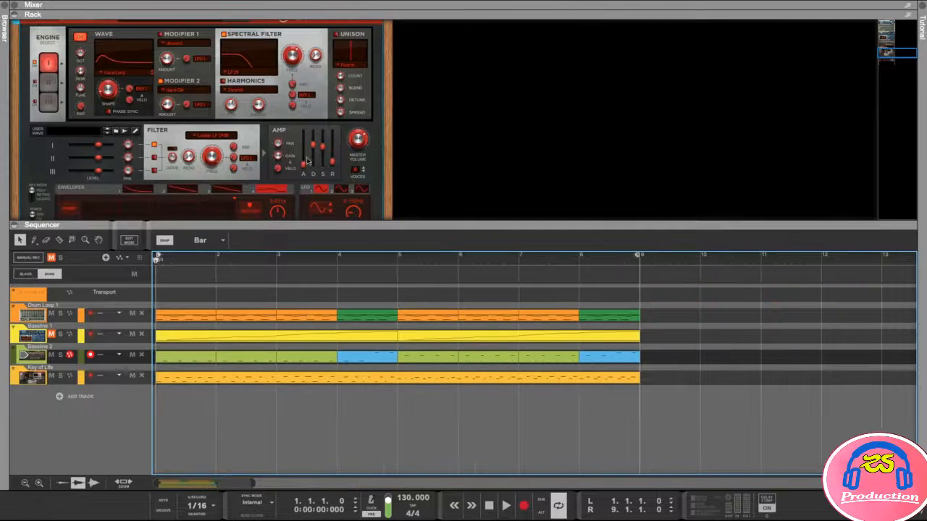
- Open the Key of Life clip's notes with the sequencer enlarged and all eight bars fitted
{"action": "double_click", "coordinate": [266, 381]}
{"action": "left_click_drag", "start_coordinate": [471, 224], "coordinate": [450, 97]}
{"action": "key", "text": "z"}
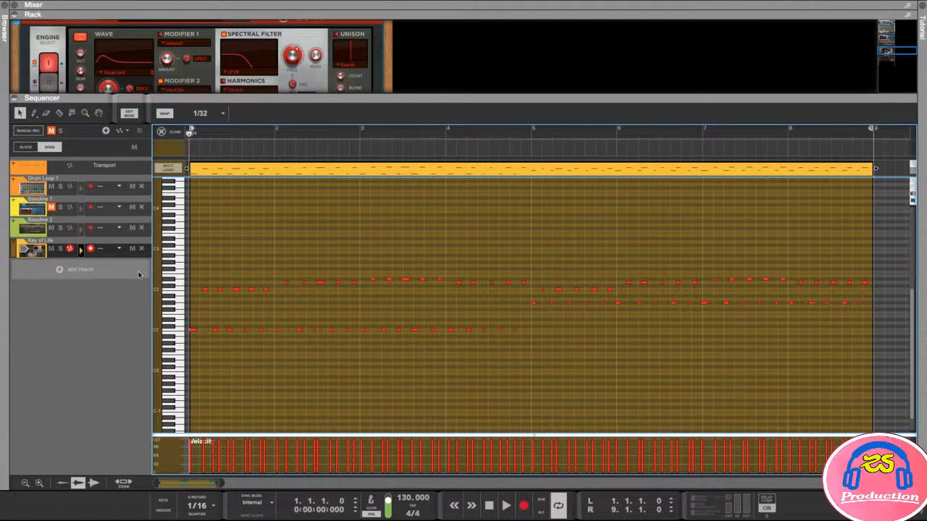
{"action": "left_click_drag", "start_coordinate": [310, 97], "coordinate": [316, 67]}
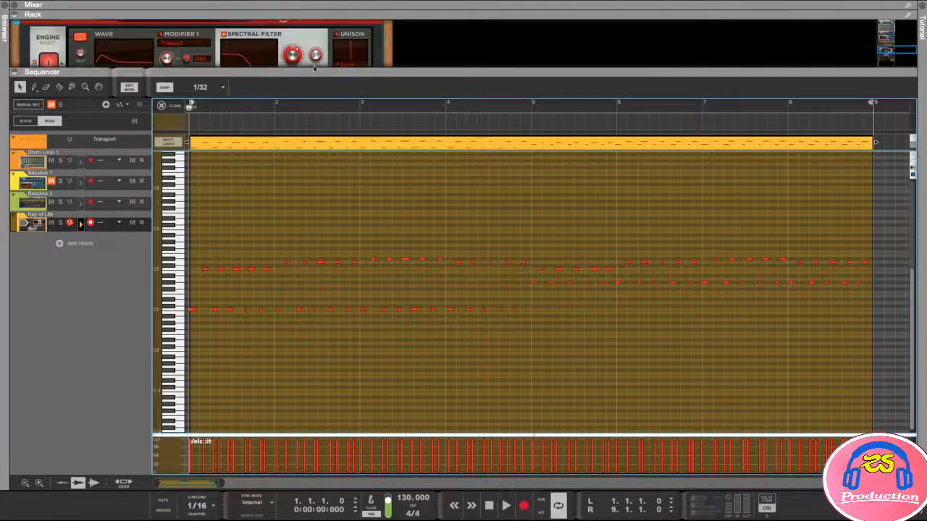